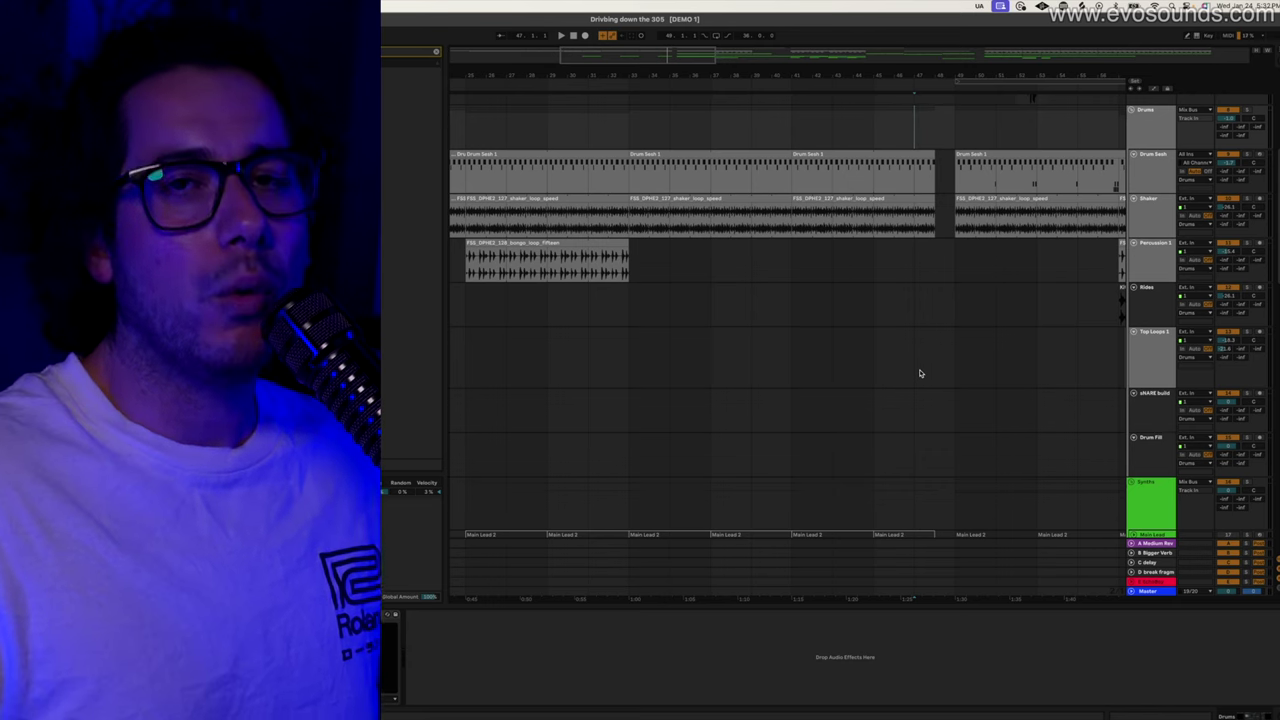
Set the clip's note grid to fixed 1/16 and fill the first bar of the Snare Drum lane with sixteenth notes
{"action": "left_click_drag", "start_coordinate": [655, 62], "coordinate": [720, 62]}
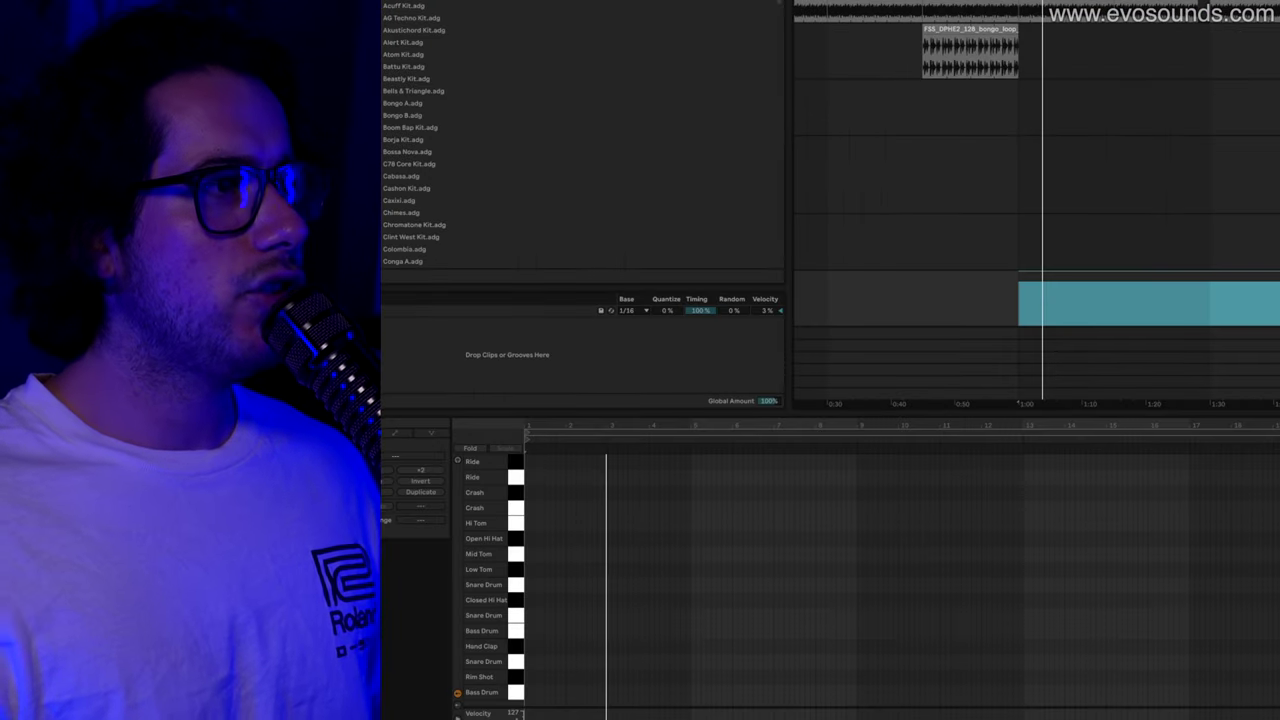
{"action": "left_click", "coordinate": [528, 590]}
{"action": "scroll", "coordinate": [530, 590], "scroll_direction": "up", "scroll_amount": 2}
{"action": "right_click", "coordinate": [563, 609]}
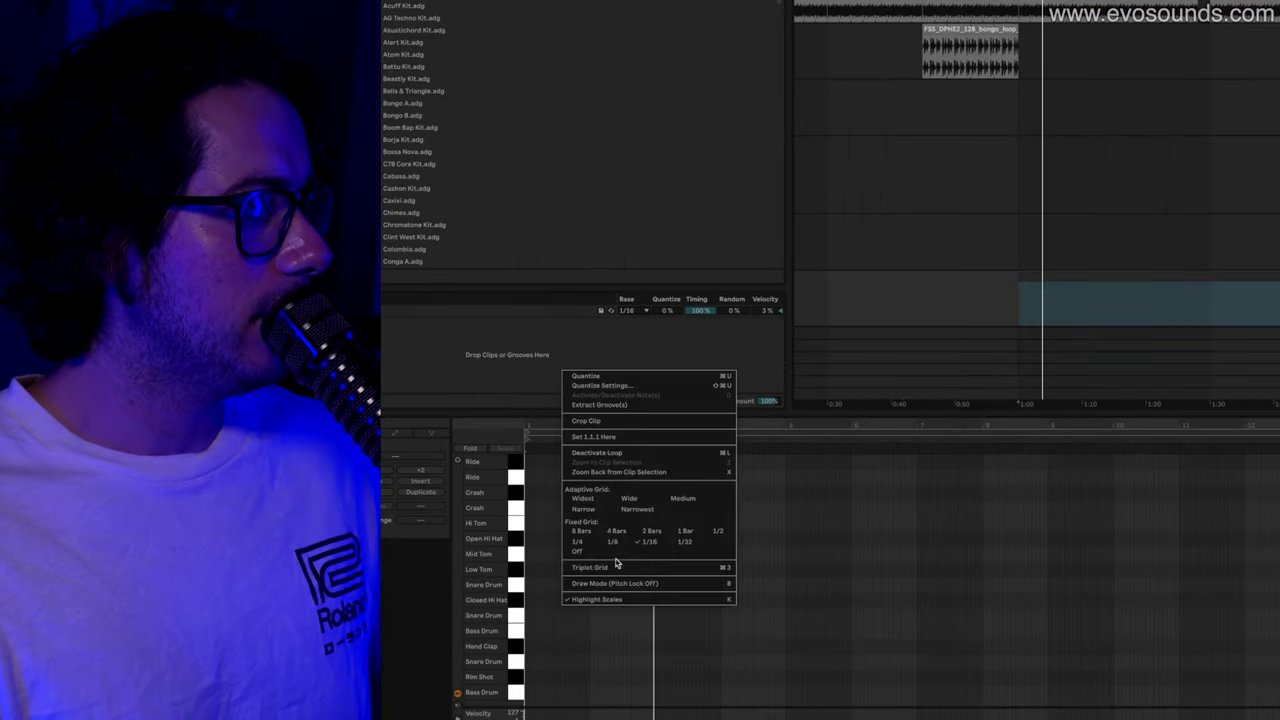
{"action": "left_click", "coordinate": [649, 545]}
{"action": "double_click", "coordinate": [528, 583]}
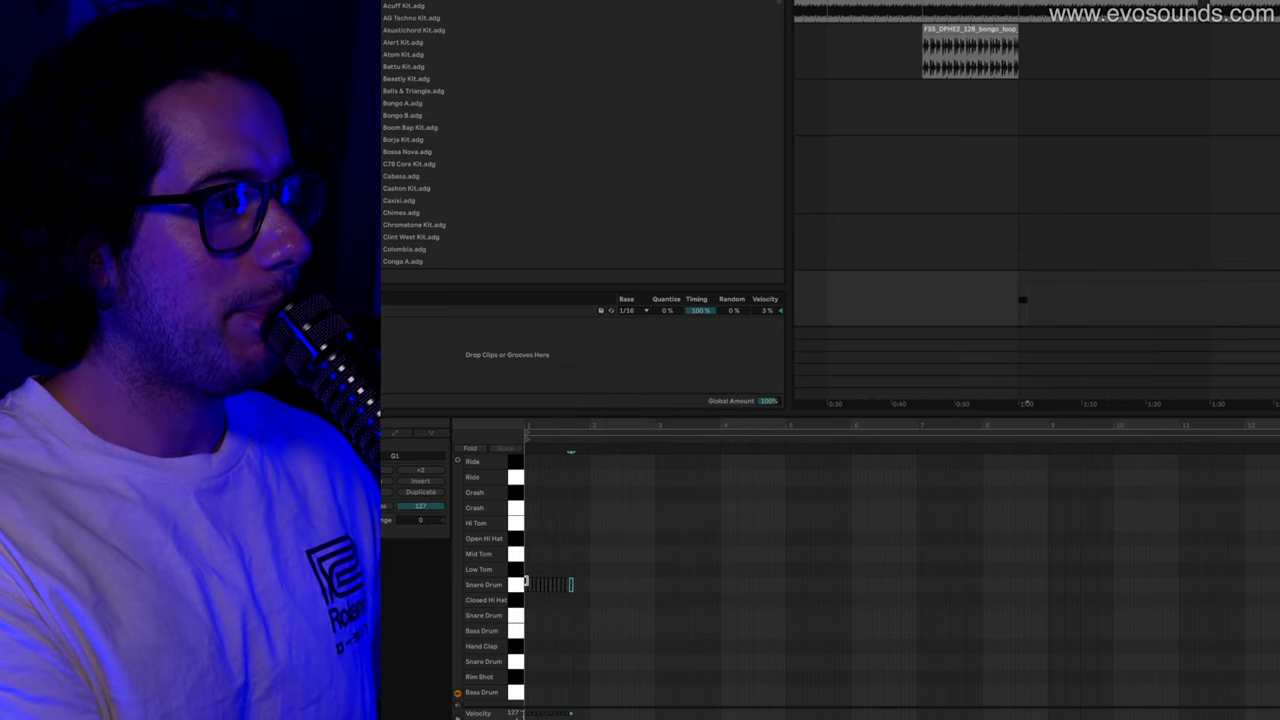
{"action": "key", "text": "ctrl+d"}
{"action": "key", "text": "ctrl+d"}
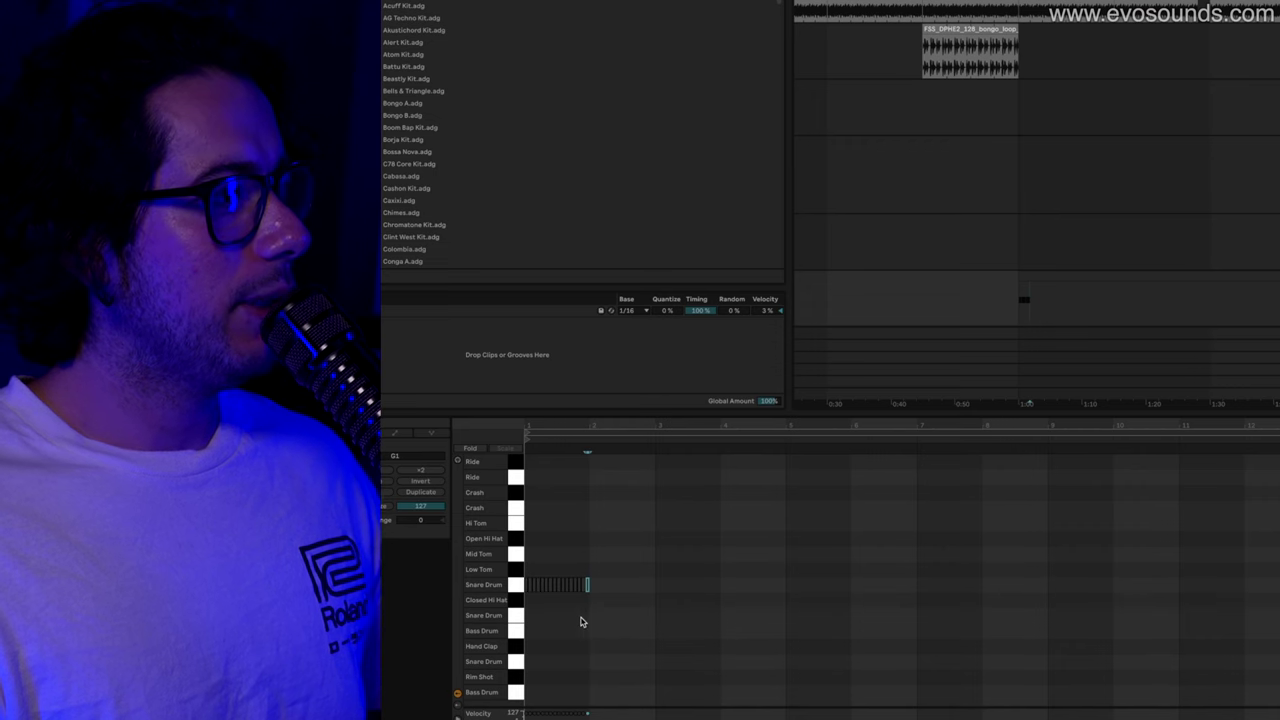
Select the first bar of snare notes and duplicate it repeatedly until the pattern fills the 32-bar clip
{"action": "left_click_drag", "start_coordinate": [589, 619], "coordinate": [502, 516]}
{"action": "key", "text": "ctrl+d"}
{"action": "key", "text": "ctrl+d"}
{"action": "key", "text": "ctrl+d"}
{"action": "key", "text": "ctrl+d"}
{"action": "key", "text": "ctrl+d"}
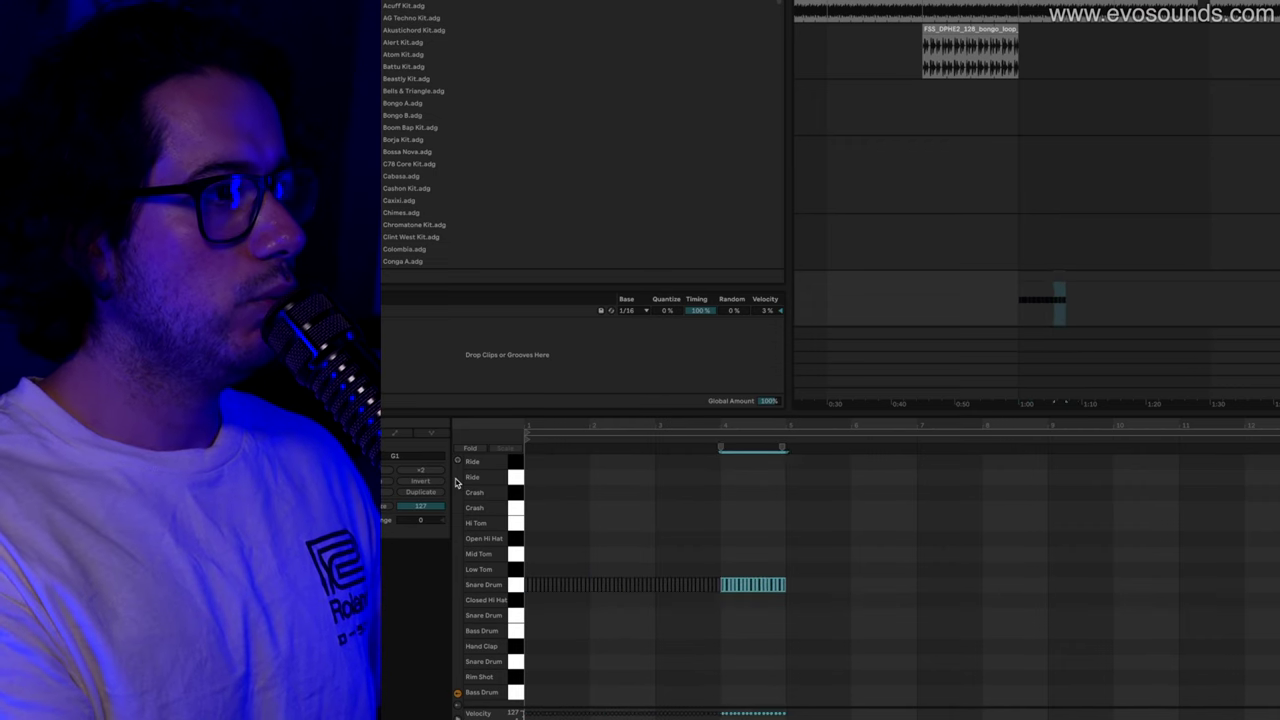
{"action": "key", "text": "ctrl+d"}
{"action": "key", "text": "ctrl+d"}
{"action": "key", "text": "ctrl+d"}
{"action": "key", "text": "ctrl+d"}
{"action": "key", "text": "ctrl+d"}
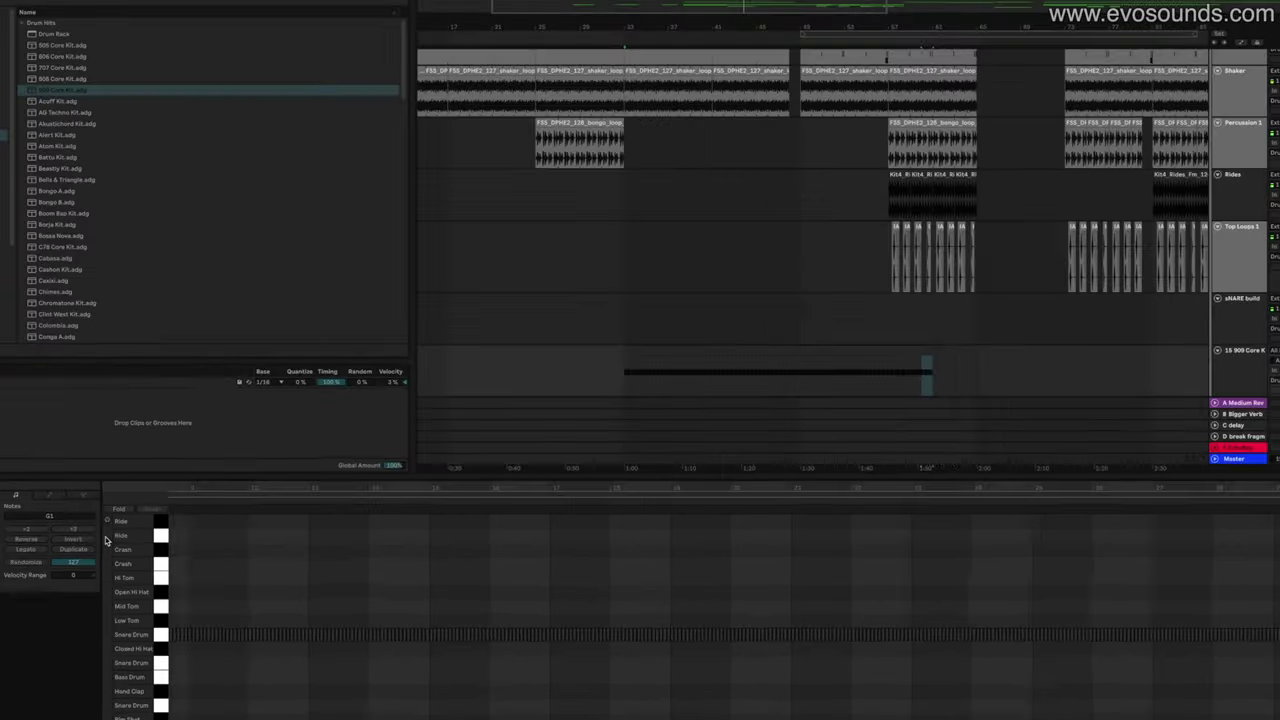
{"action": "key", "text": "ctrl+d"}
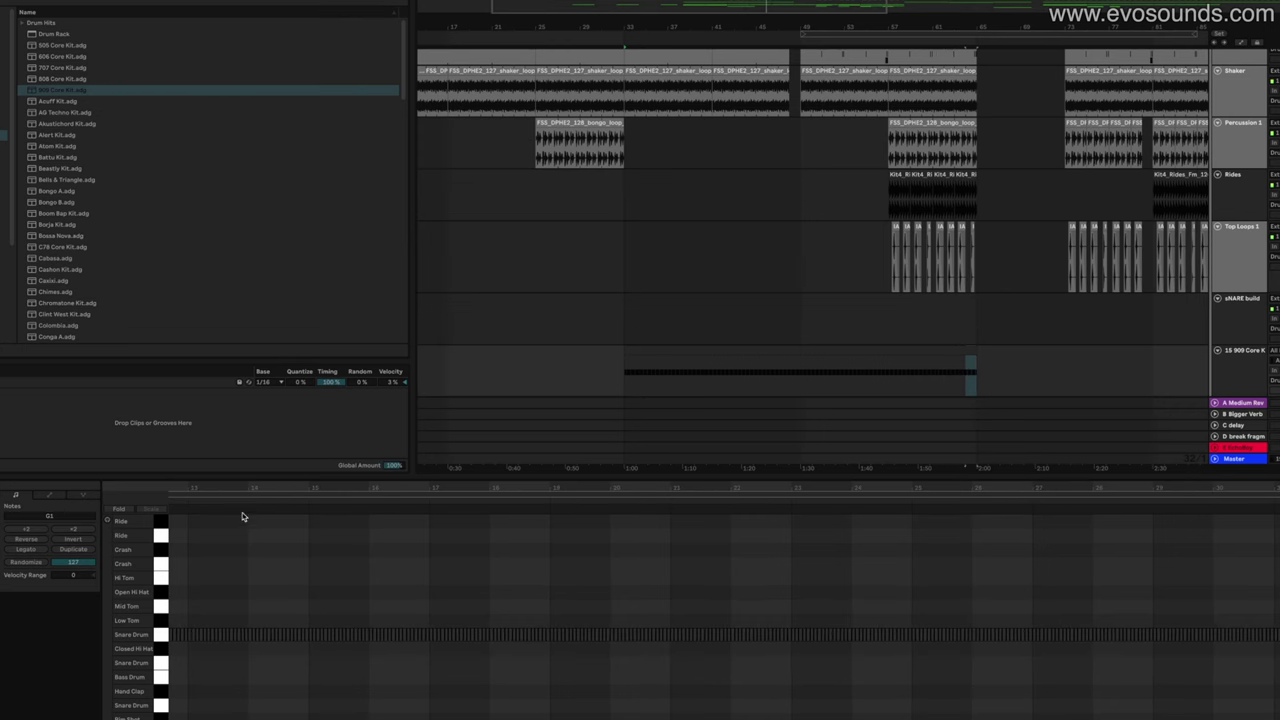
Play back the snare pattern, then assign the Disco Live Feel 16ths groove to the clip and commit it to the notes
{"action": "key", "text": "space"}
{"action": "double_click", "coordinate": [1263, 380]}
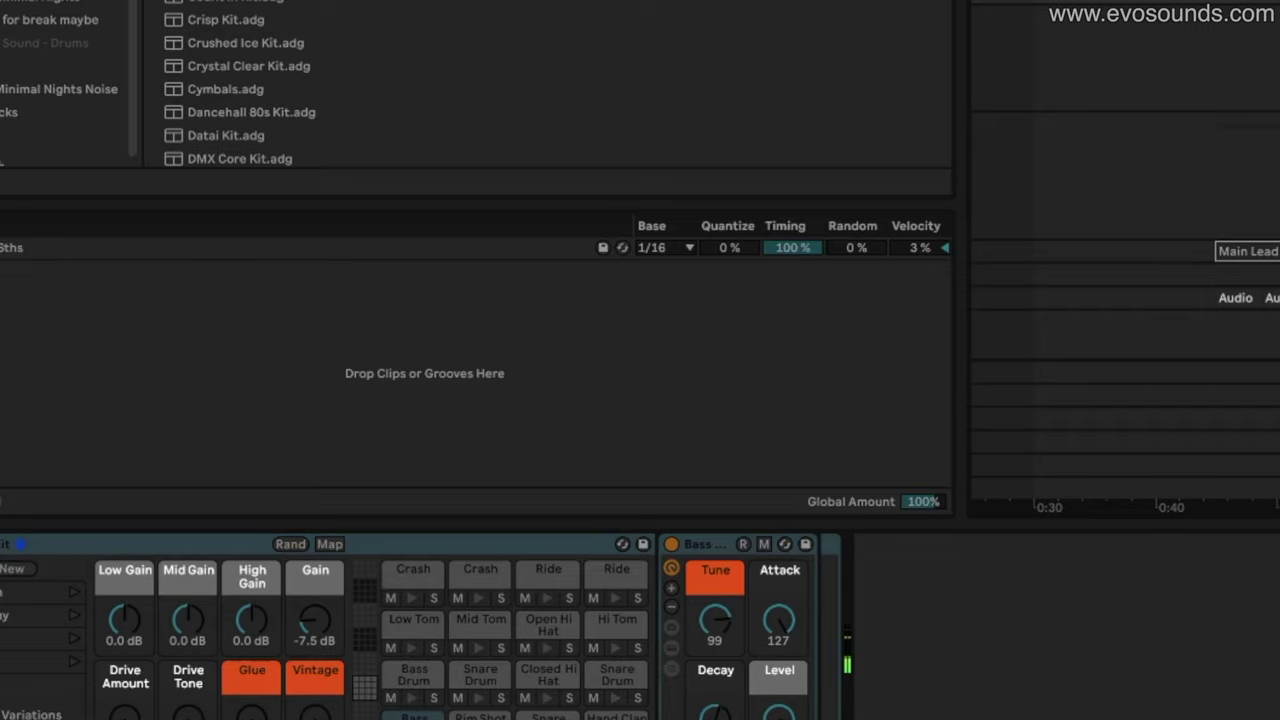
{"action": "key", "text": "shift+Tab"}
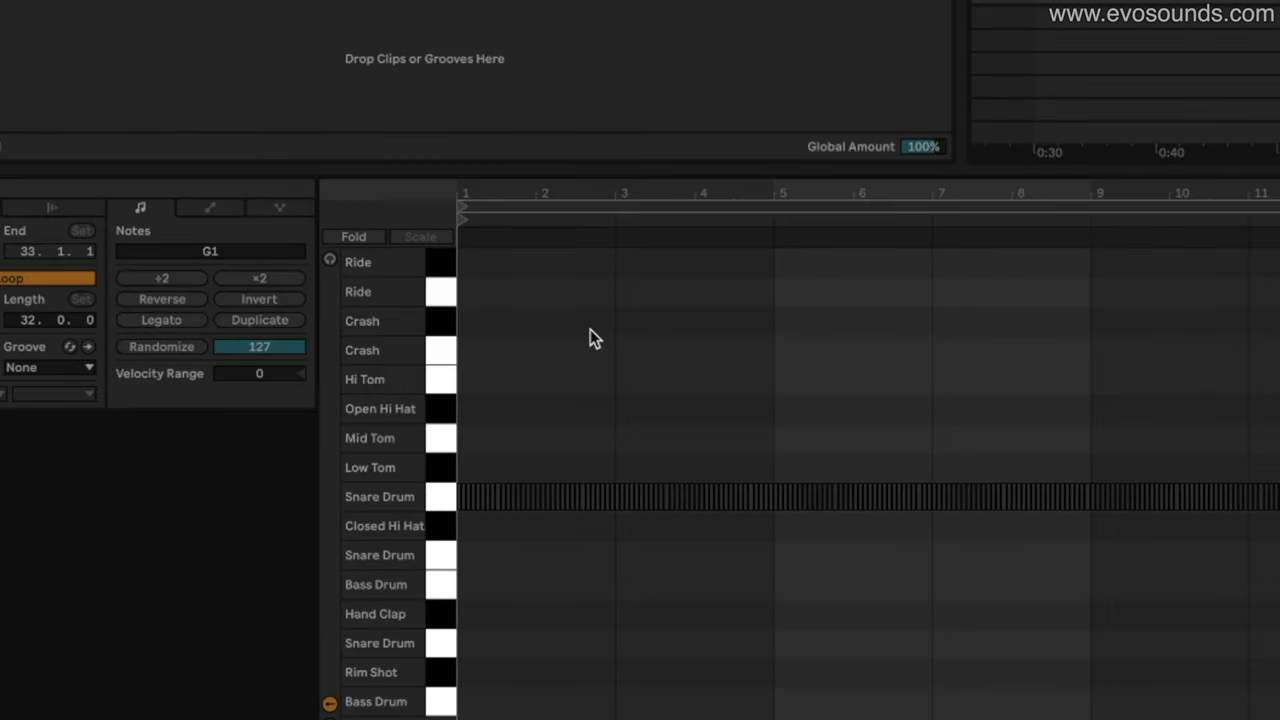
{"action": "left_click", "coordinate": [67, 376]}
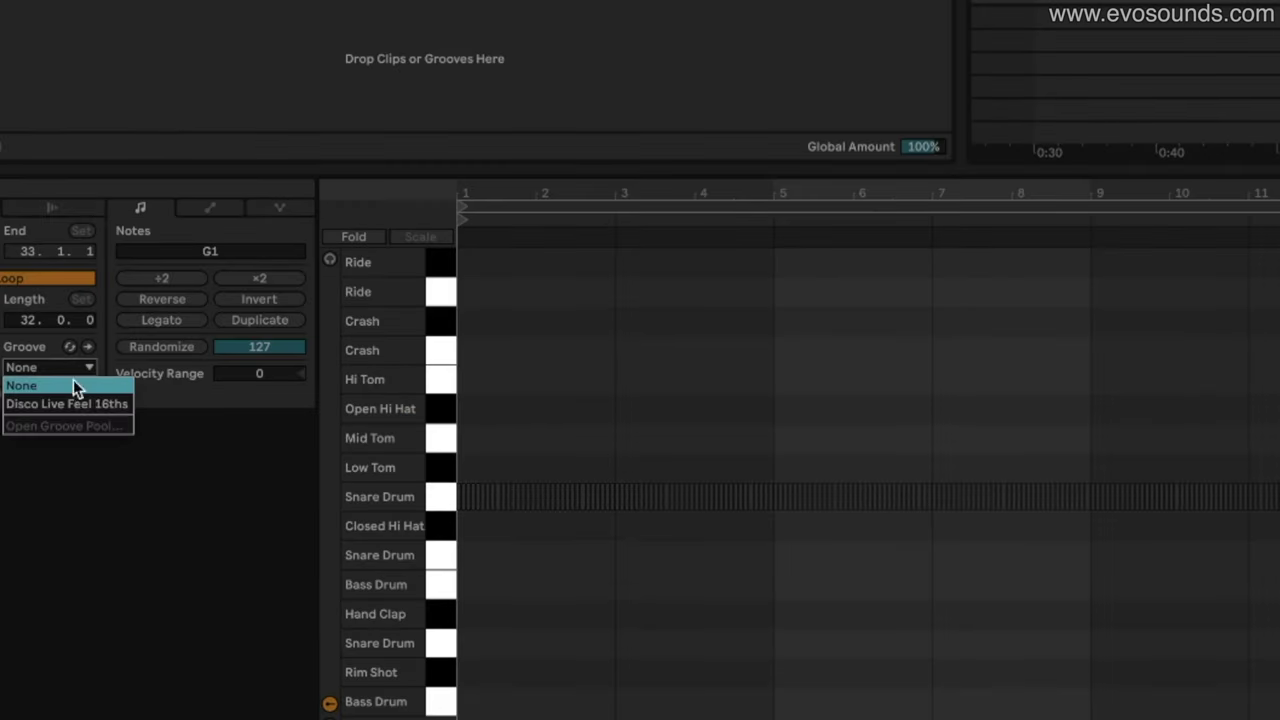
{"action": "left_click", "coordinate": [86, 405]}
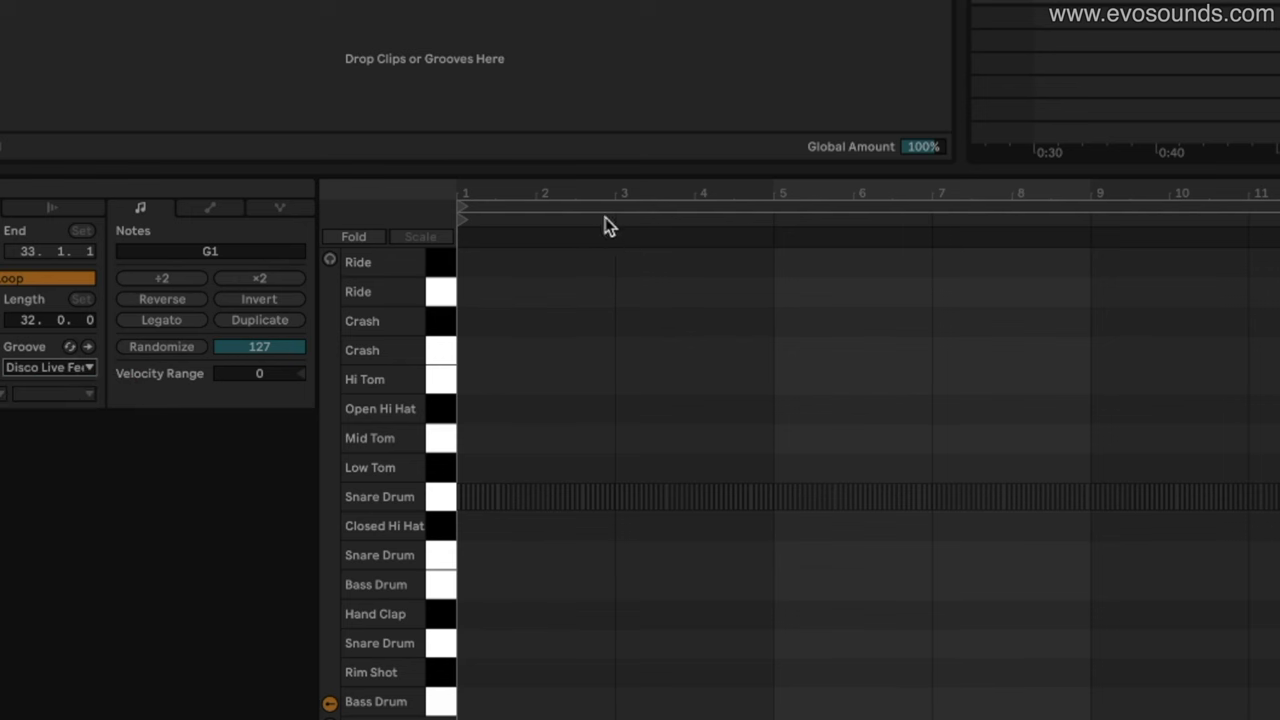
{"action": "left_click_drag", "start_coordinate": [618, 189], "coordinate": [326, 329]}
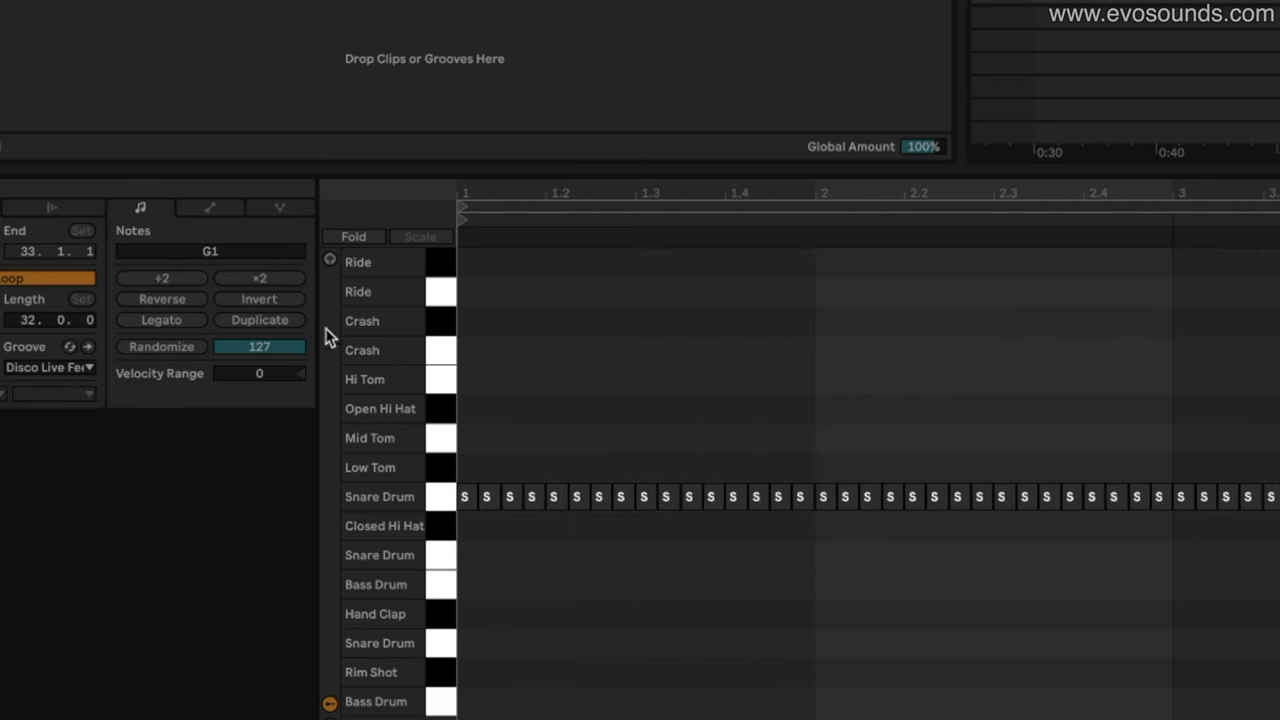
{"action": "left_click", "coordinate": [89, 349]}
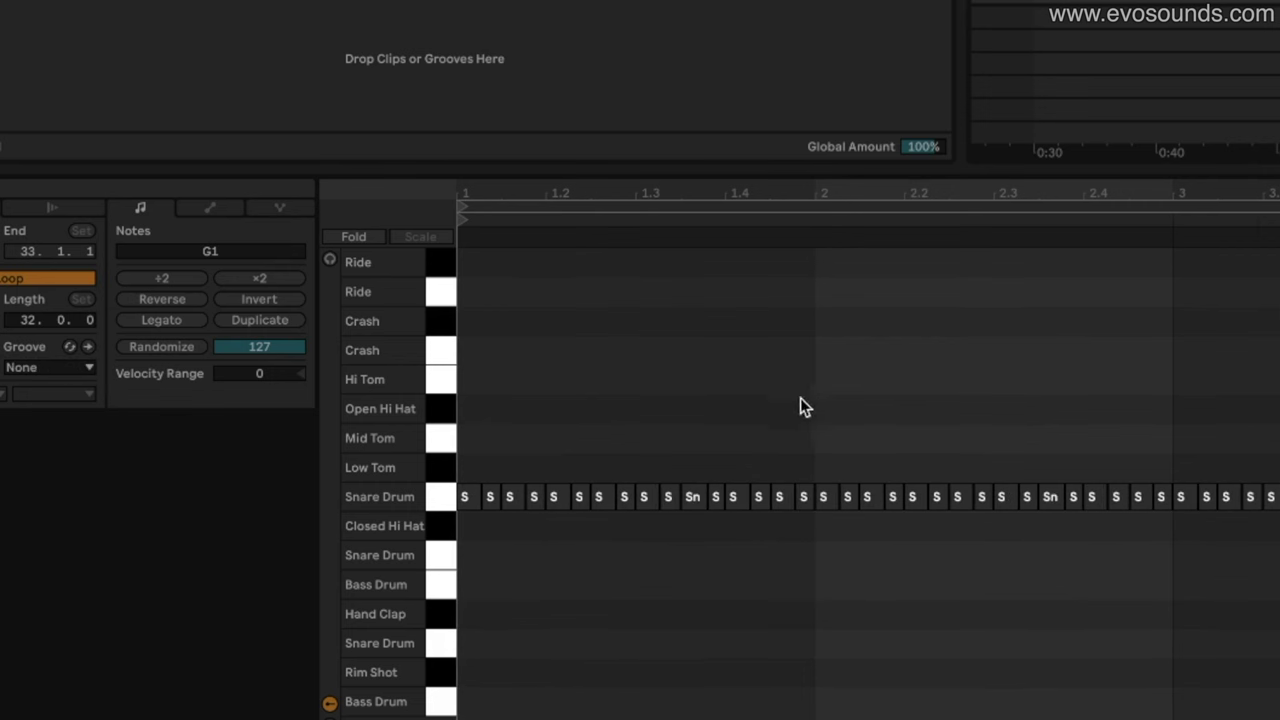
{"action": "left_click_drag", "start_coordinate": [516, 205], "coordinate": [700, 280]}
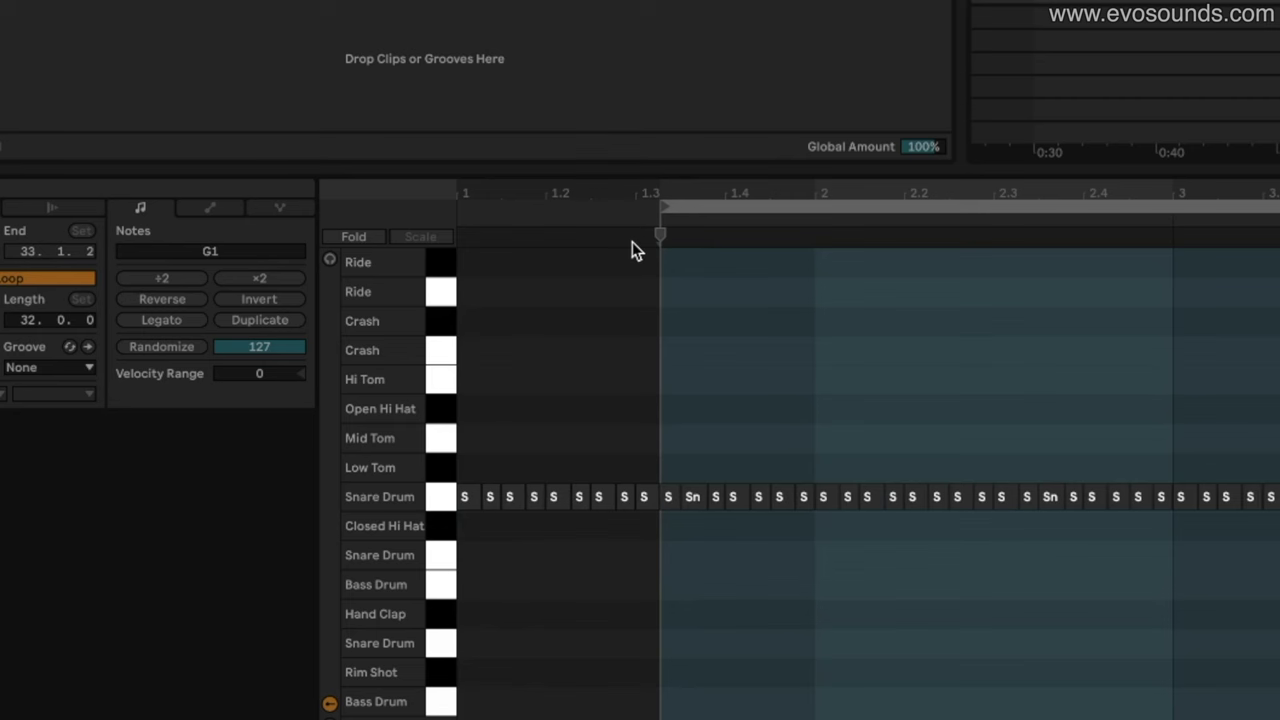
{"action": "key", "text": "super+z"}
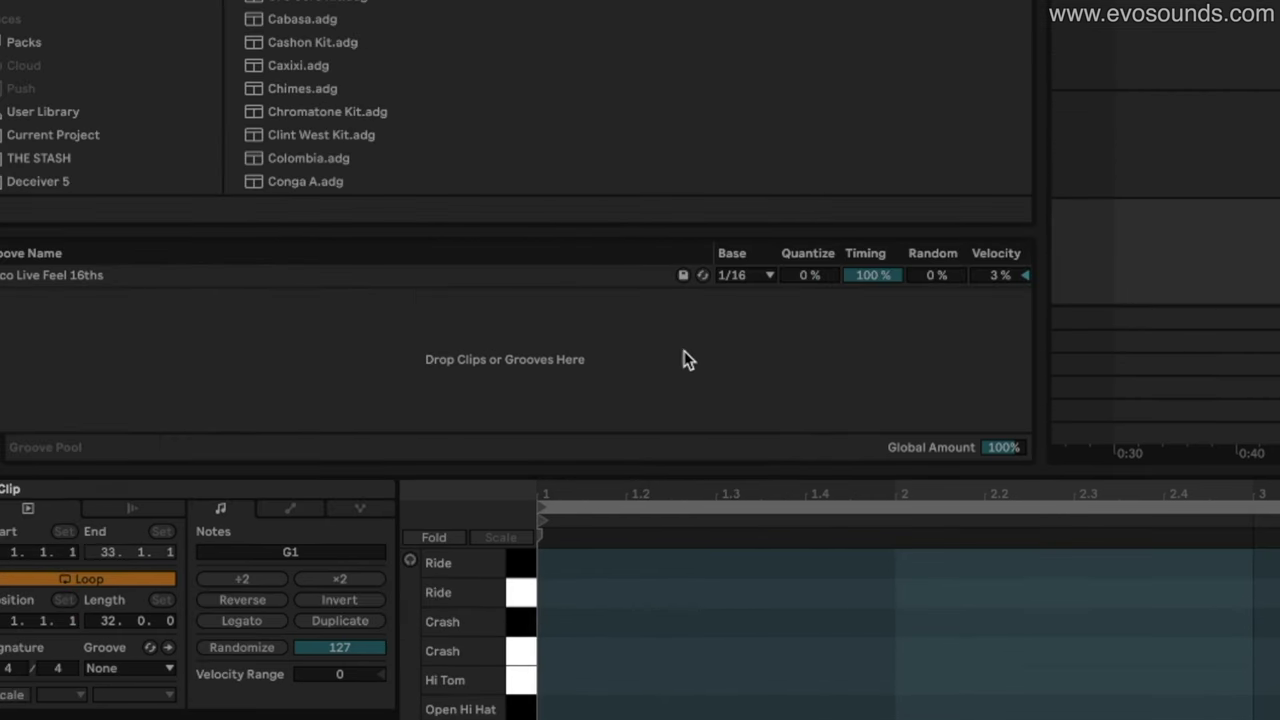
Try the groove's velocity amount at 0% and at 100% on the snare notes
{"action": "left_click", "coordinate": [990, 282]}
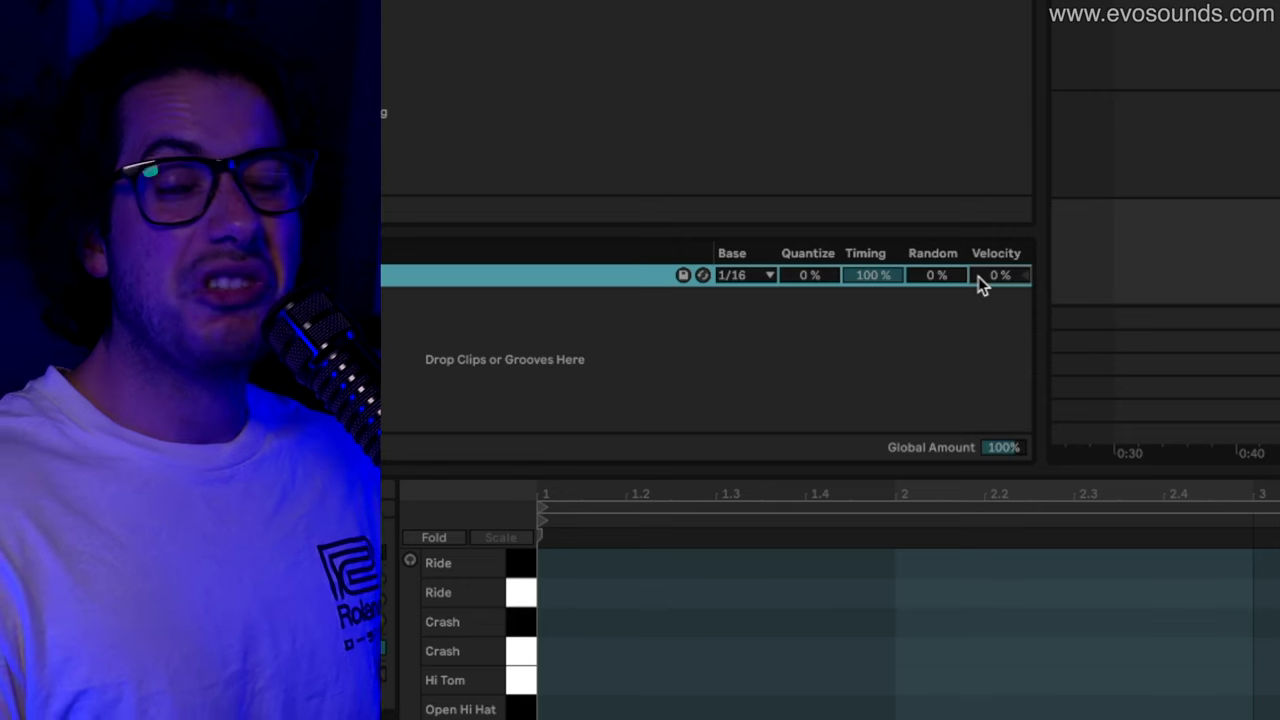
{"action": "left_click_drag", "start_coordinate": [978, 276], "coordinate": [978, 140]}
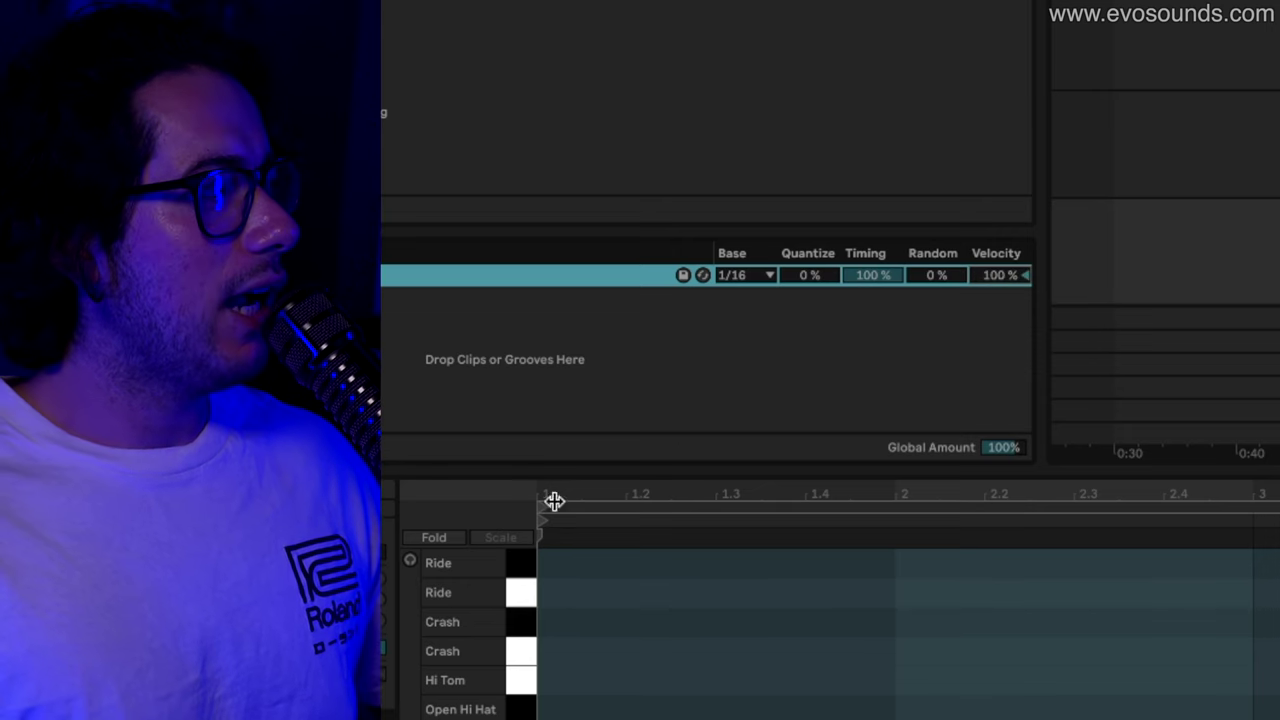
{"action": "left_click_drag", "start_coordinate": [1000, 275], "coordinate": [1000, 382]}
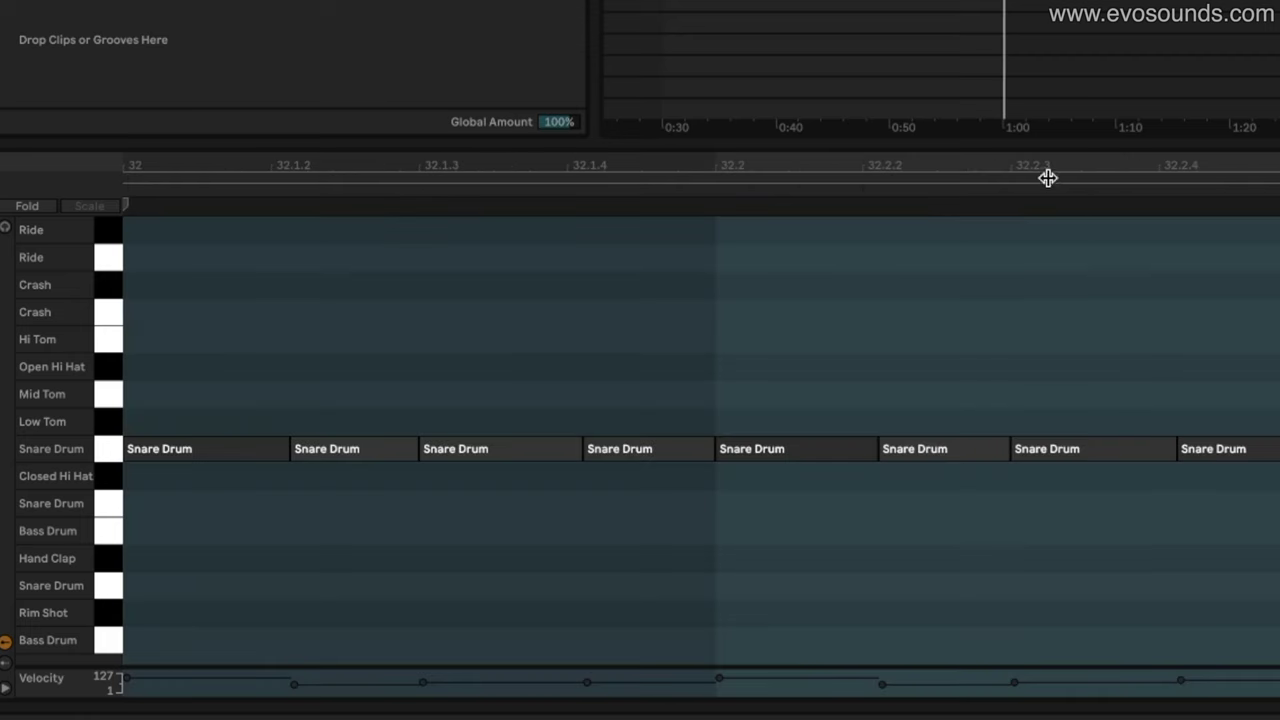
{"action": "left_click_drag", "start_coordinate": [1048, 178], "coordinate": [1090, 20]}
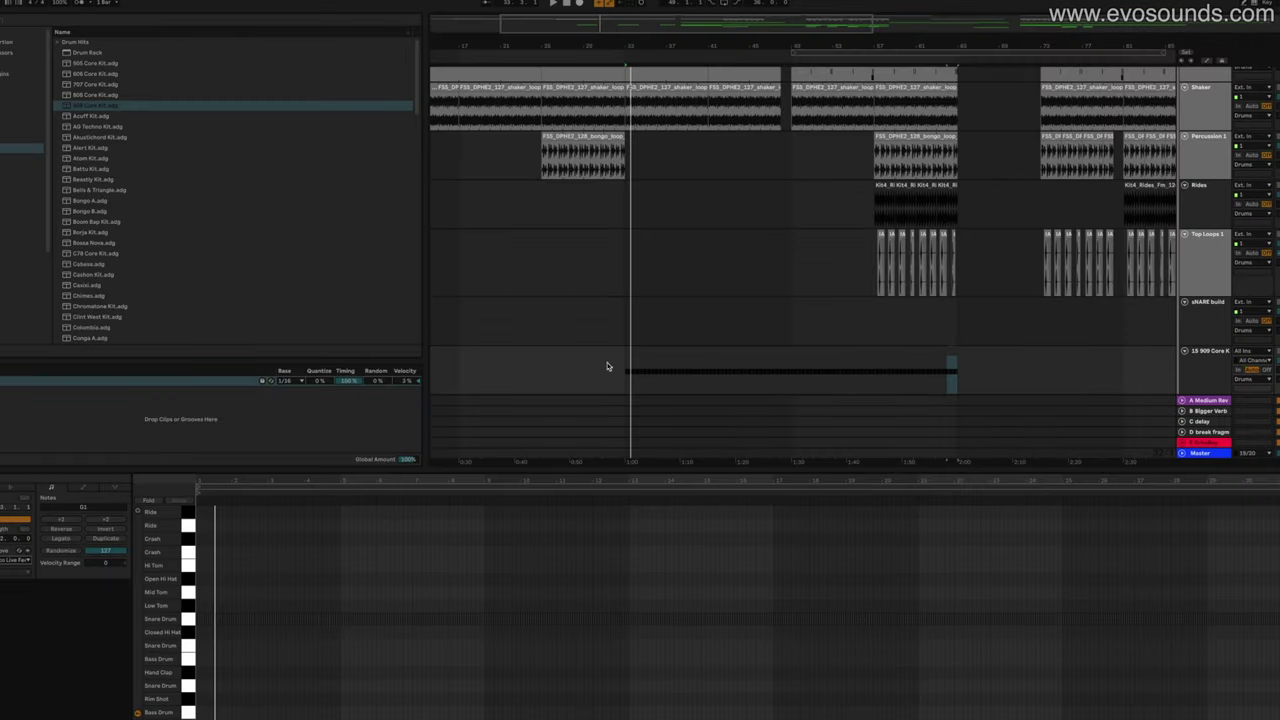
Set the arrangement grid to 4 bars, shorten the snare clip to 16 bars and place it from bar 33 to bar 49
{"action": "right_click", "coordinate": [598, 362]}
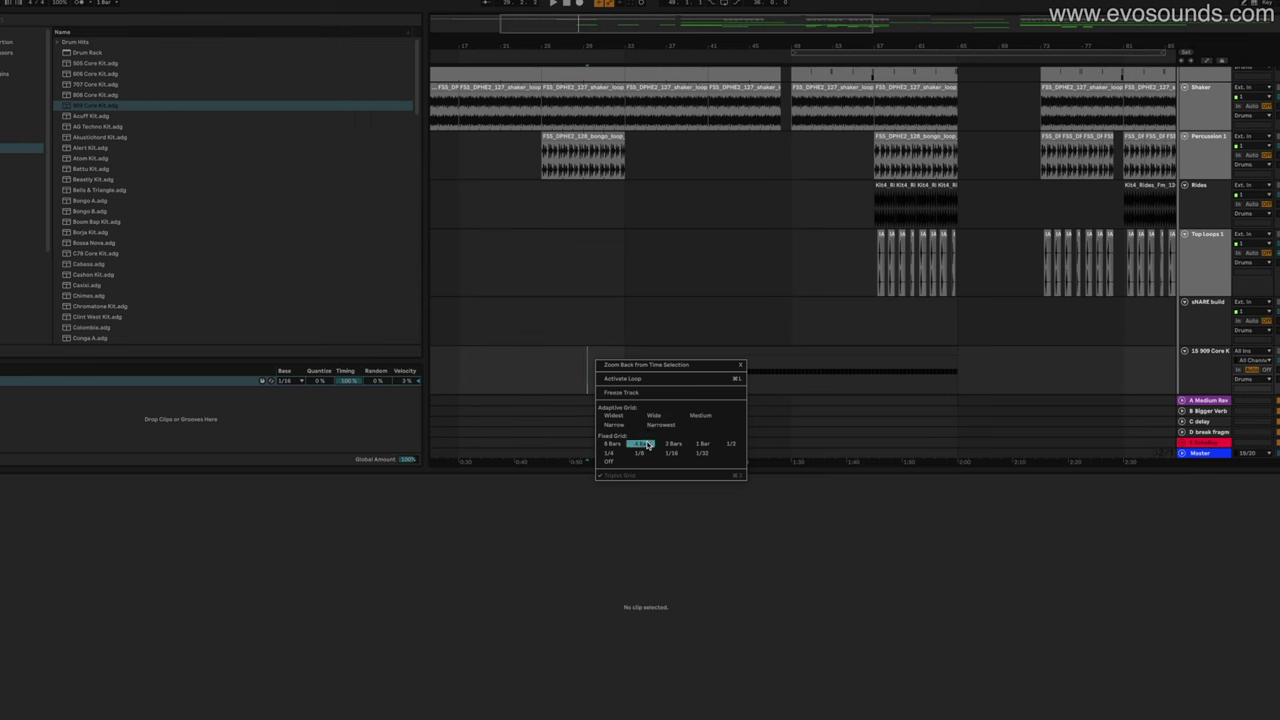
{"action": "left_click", "coordinate": [647, 444]}
{"action": "key", "text": "ctrl+shift+m"}
{"action": "left_click_drag", "start_coordinate": [626, 362], "coordinate": [798, 362]}
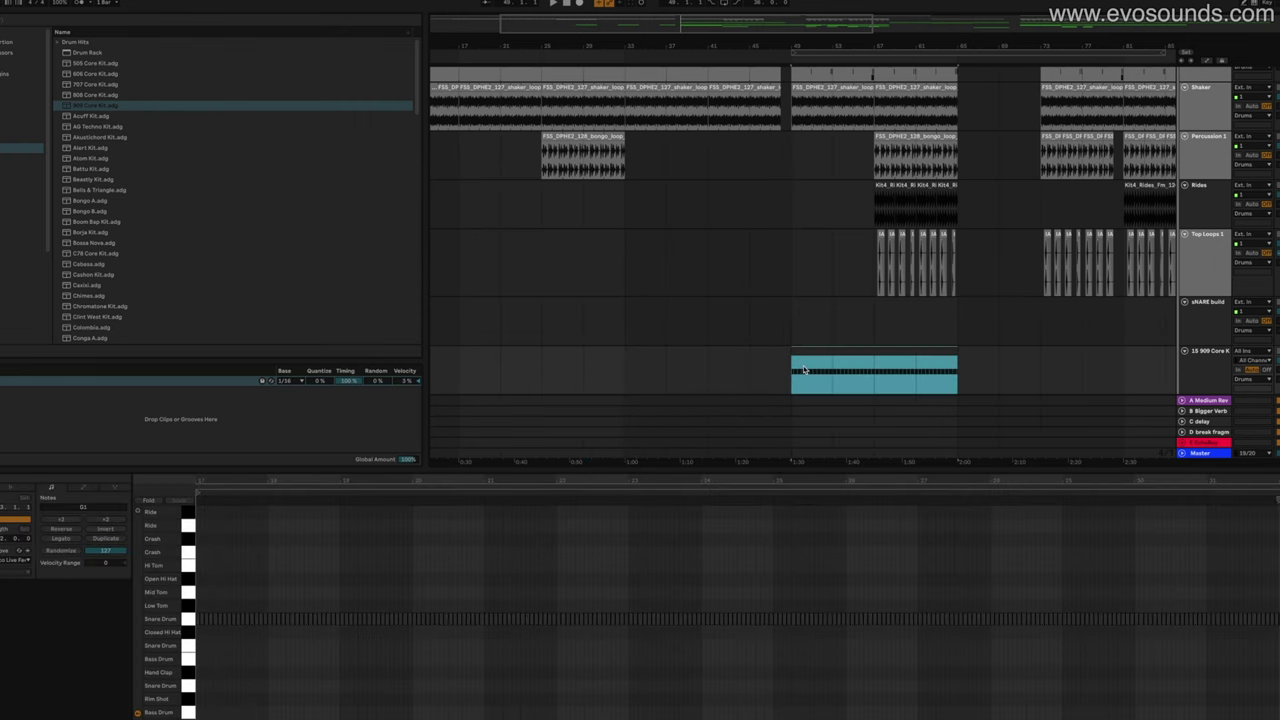
{"action": "left_click", "coordinate": [708, 372]}
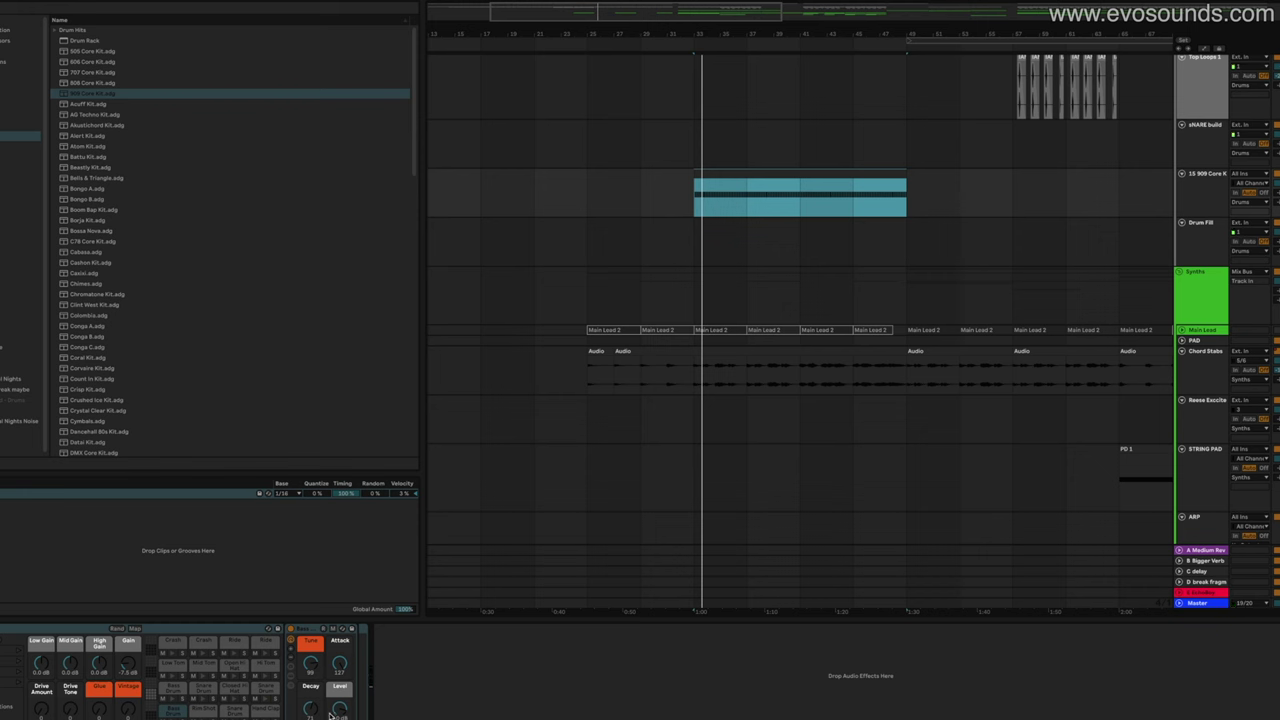
Show the automation of the Bass Drum pad's Level on the 909 Core Kit track
{"action": "right_click", "coordinate": [330, 716]}
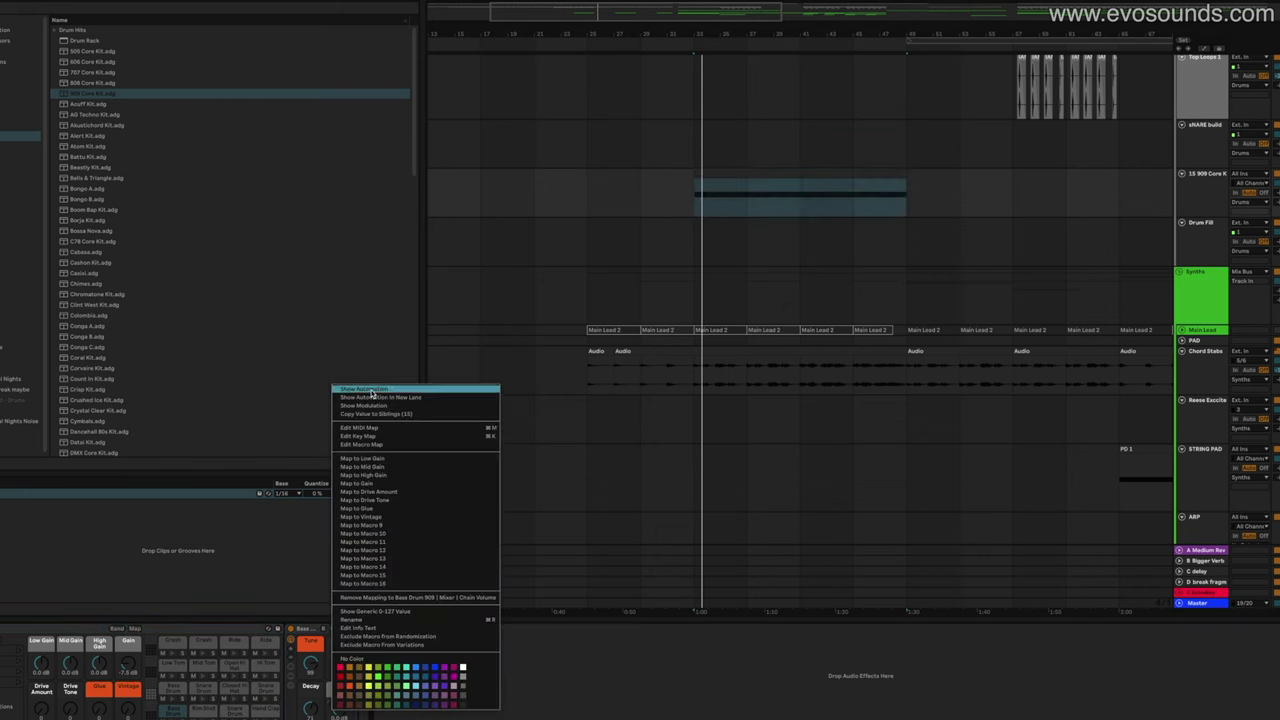
{"action": "left_click", "coordinate": [372, 390]}
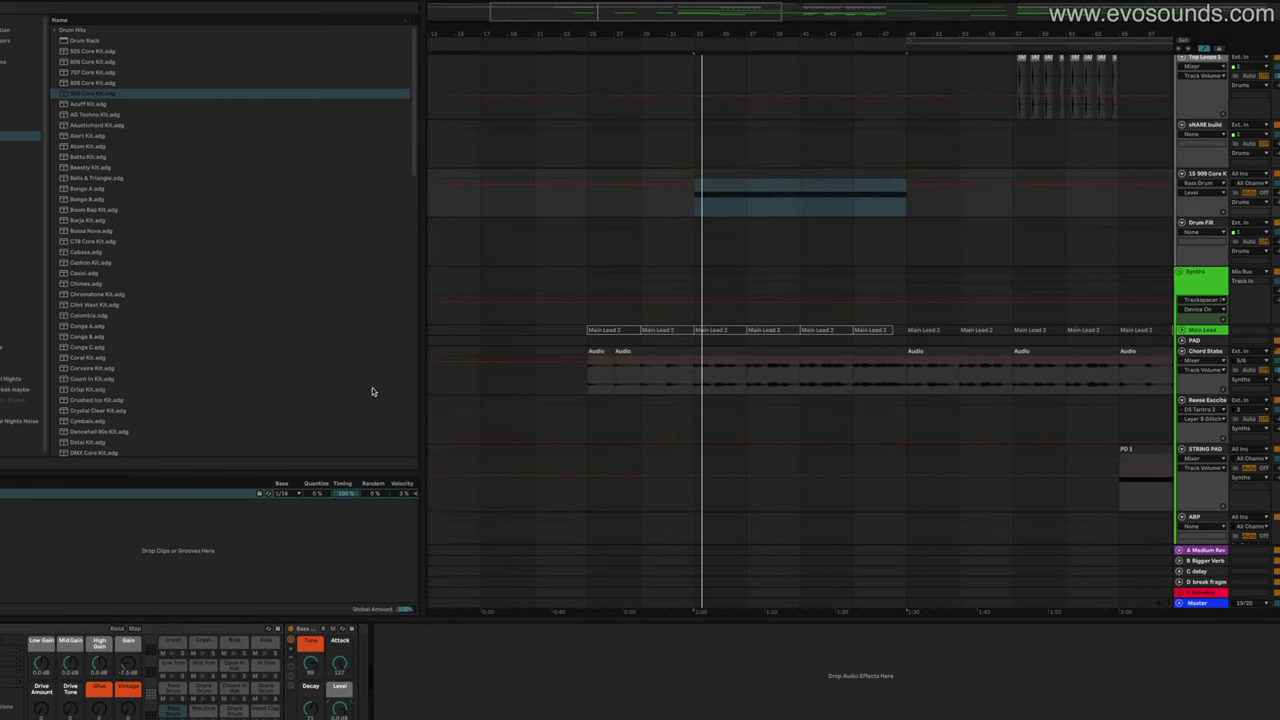
{"action": "left_click", "coordinate": [908, 190]}
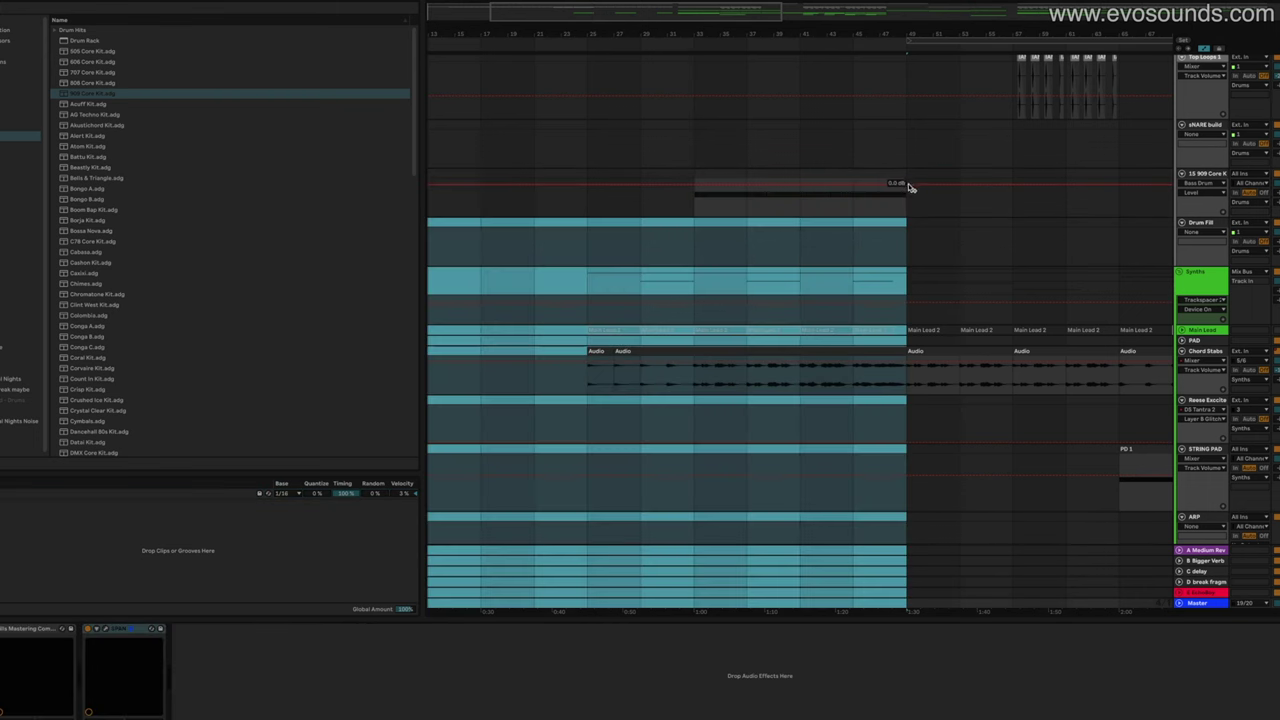
{"action": "left_click", "coordinate": [900, 208]}
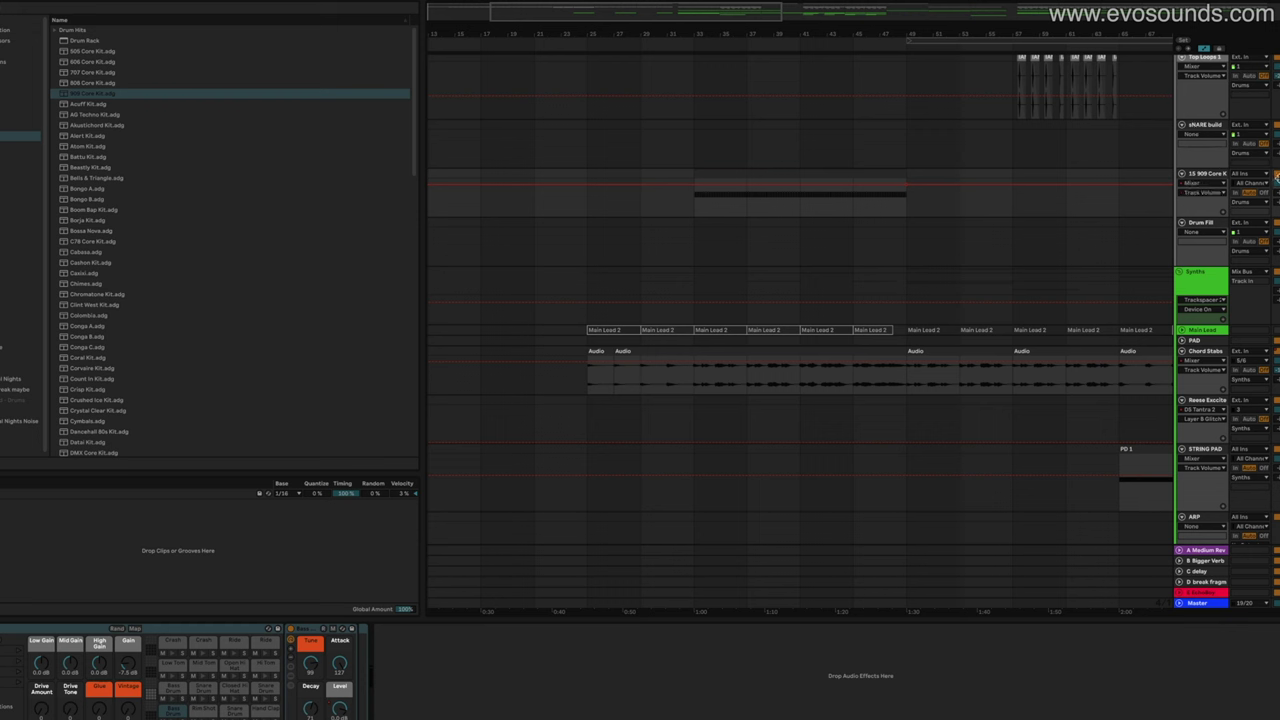
{"action": "left_click", "coordinate": [345, 709]}
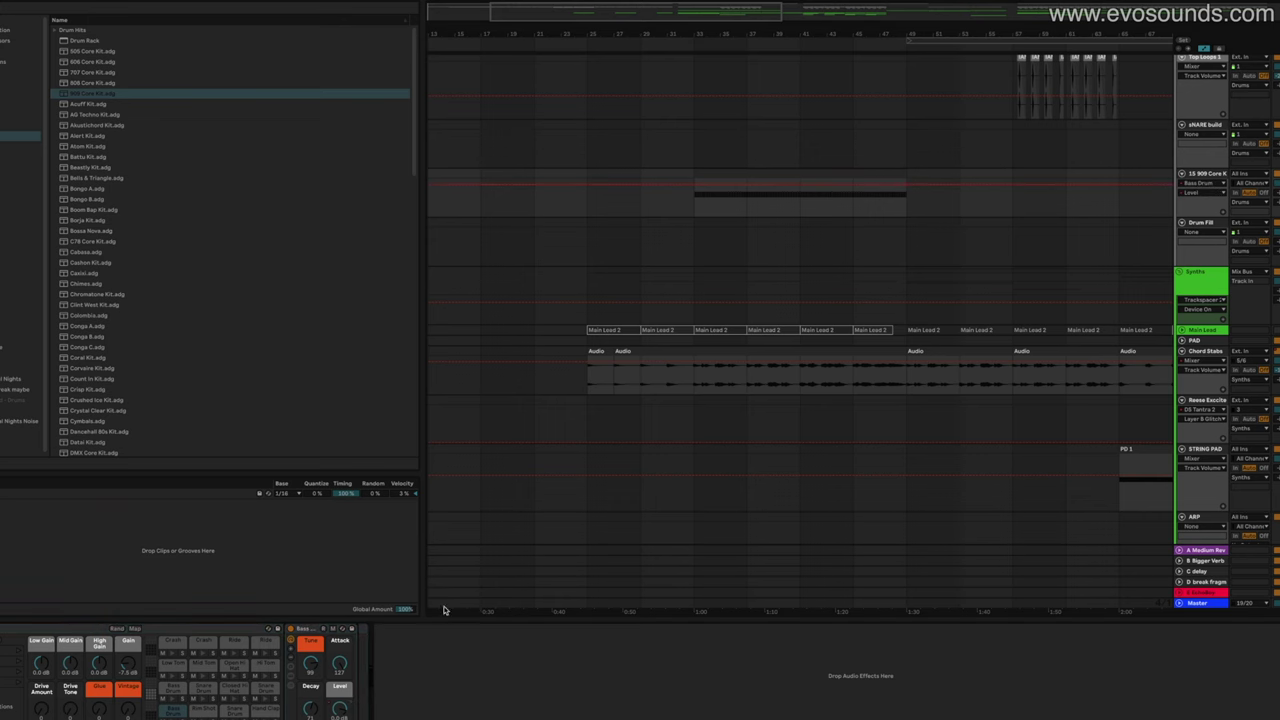
Ramp the Bass Drum Level automation from about -50.8 dB at bar 33 up to 0 dB at bar 49 and play it
{"action": "left_click_drag", "start_coordinate": [690, 189], "coordinate": [690, 216]}
{"action": "left_click", "coordinate": [721, 180]}
{"action": "left_click", "coordinate": [720, 175]}
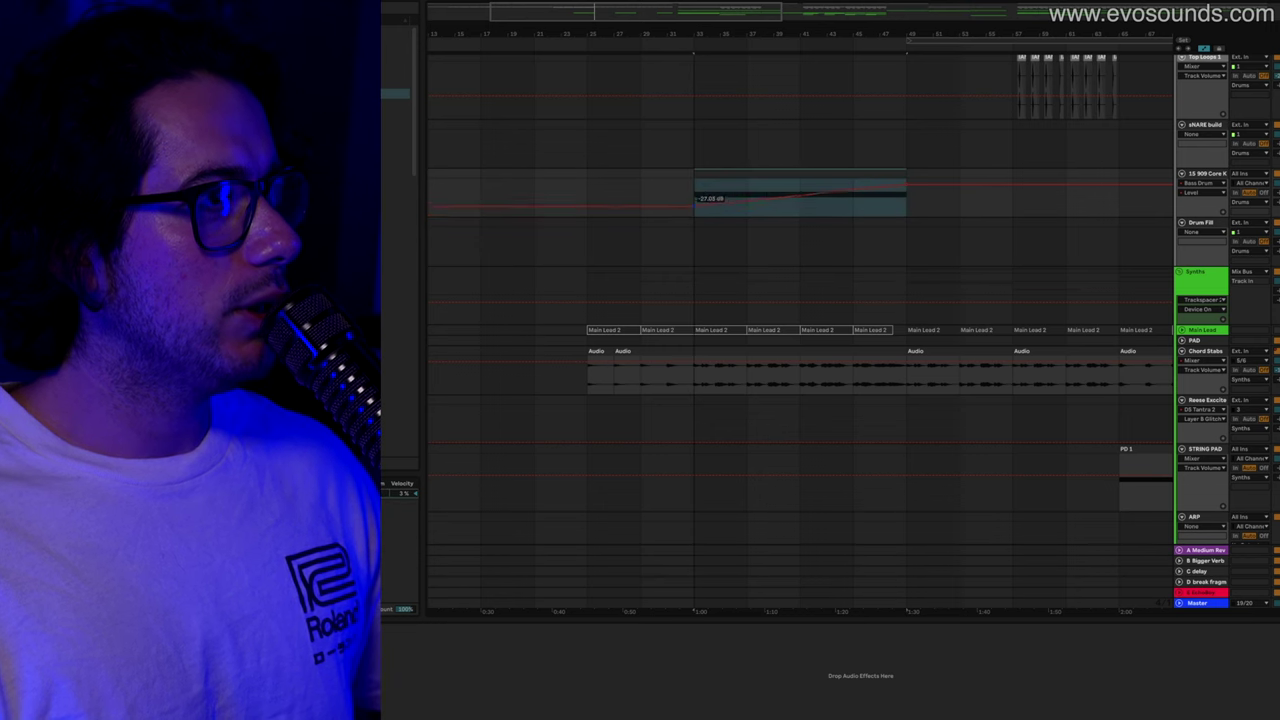
{"action": "key", "text": "space"}
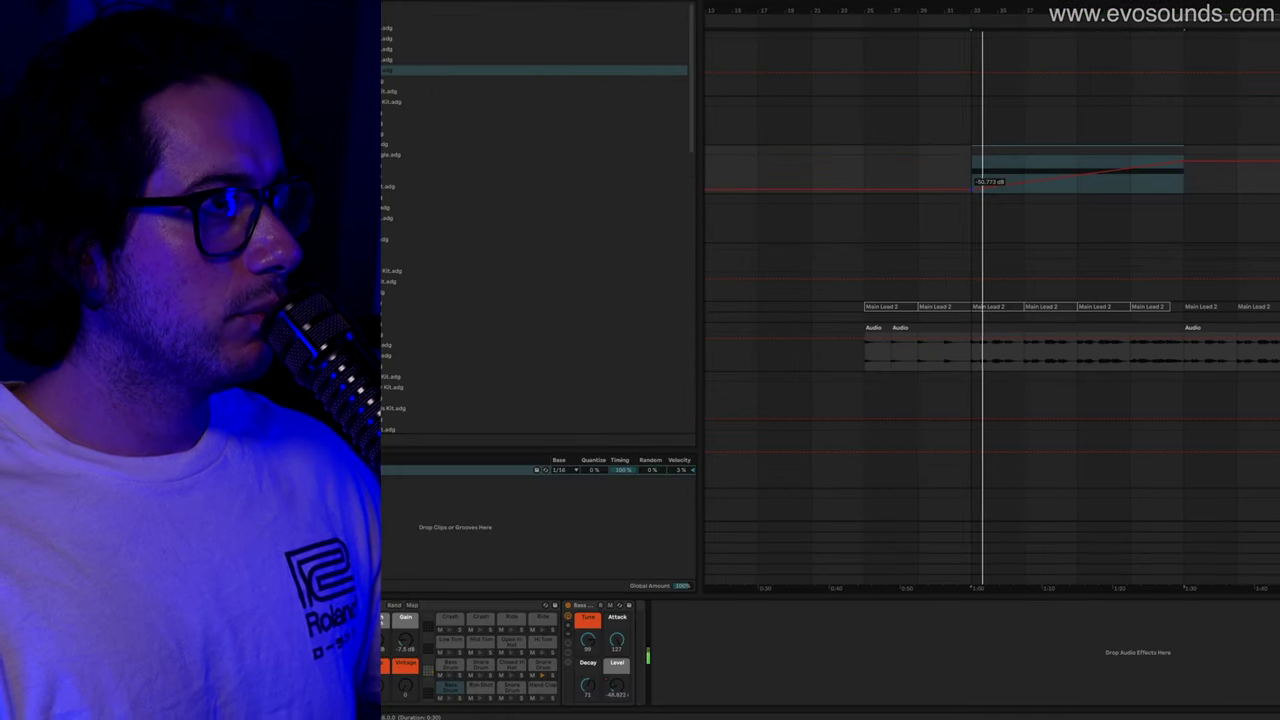
Select the Snare Drum pad, automate its Level to rise from bar 33 to 0 dB at bar 49, and play the build
{"action": "left_click", "coordinate": [537, 665]}
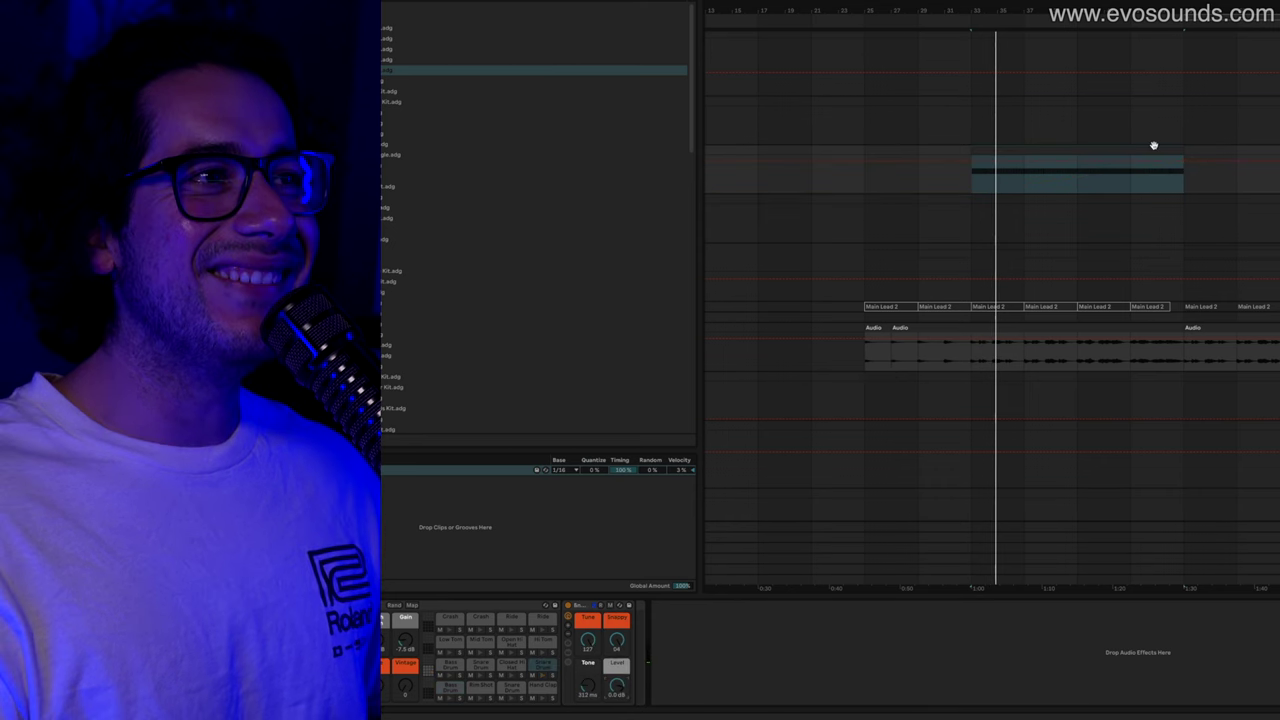
{"action": "left_click", "coordinate": [1181, 159]}
{"action": "key", "text": "space"}
{"action": "left_click_drag", "start_coordinate": [973, 162], "coordinate": [973, 184]}
{"action": "key", "text": "space"}
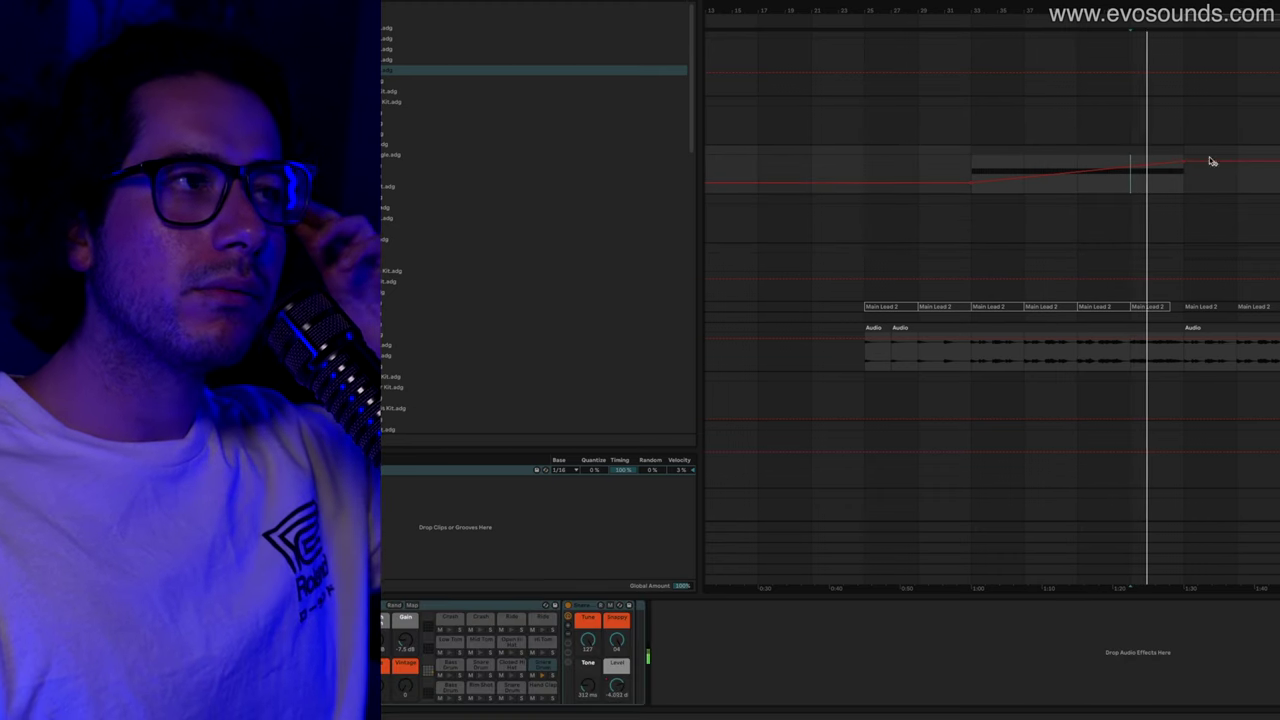
Add EQ Eight to the 909 Core Kit track and set its second band to a low-cut filter at about 119 Hz
{"action": "left_click_drag", "start_coordinate": [1112, 12], "coordinate": [1009, 12]}
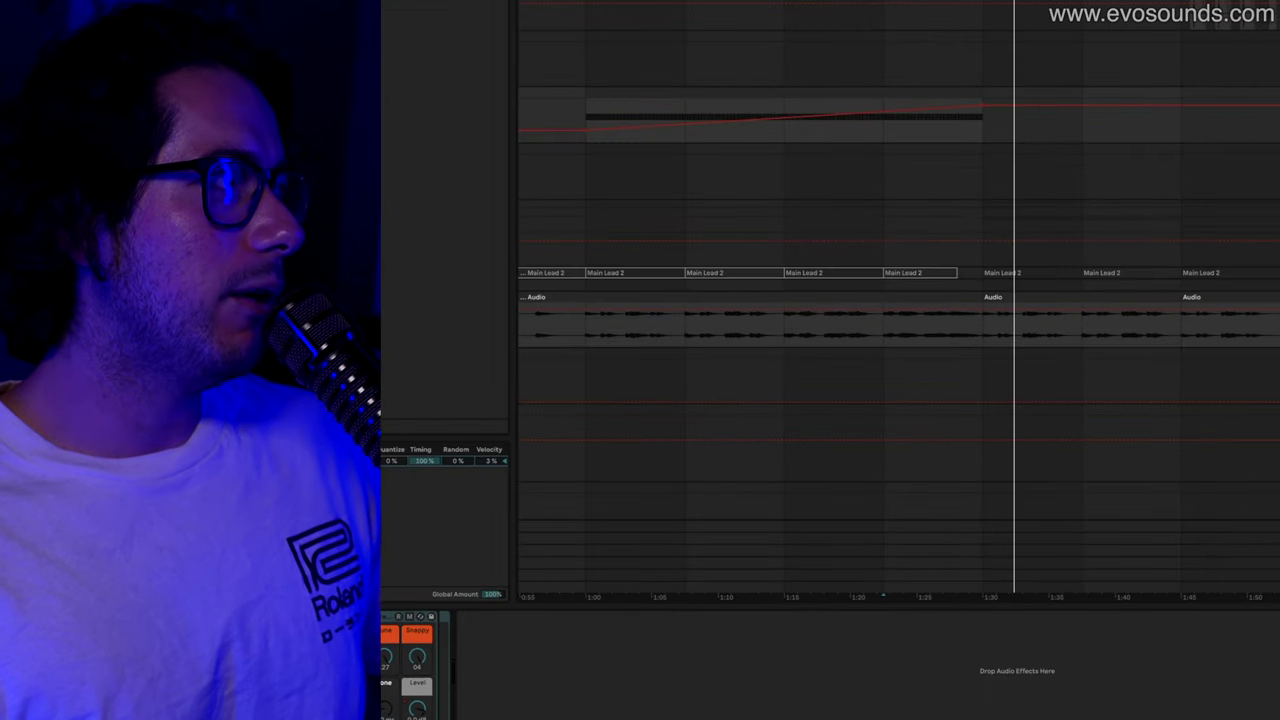
{"action": "left_click", "coordinate": [444, 3]}
{"action": "left_click_drag", "start_coordinate": [553, 678], "coordinate": [556, 683]}
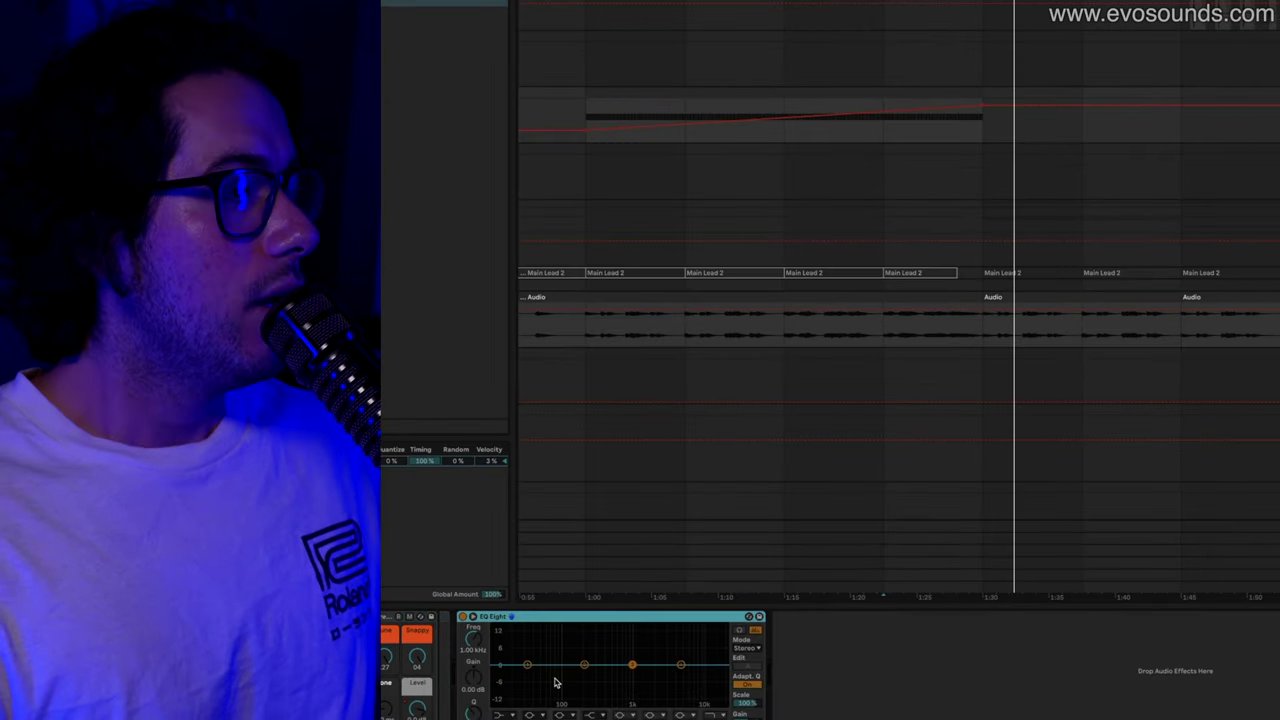
{"action": "left_click", "coordinate": [546, 716]}
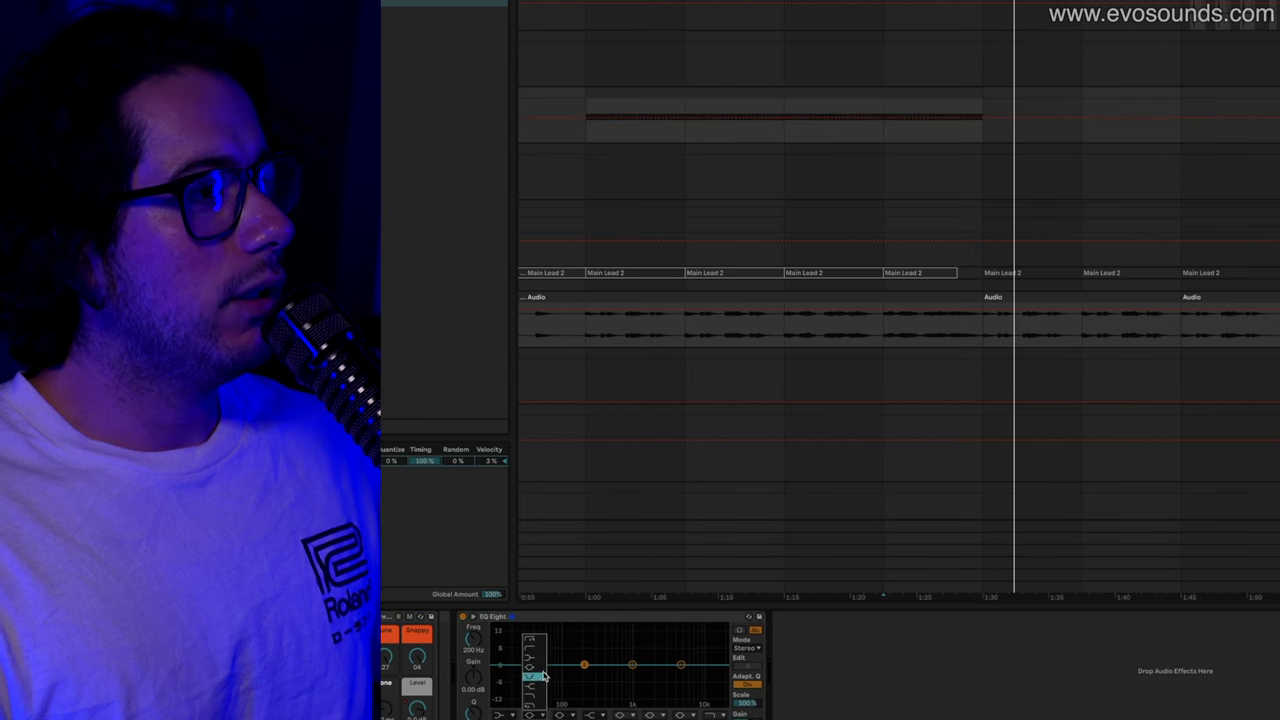
{"action": "left_click", "coordinate": [537, 652]}
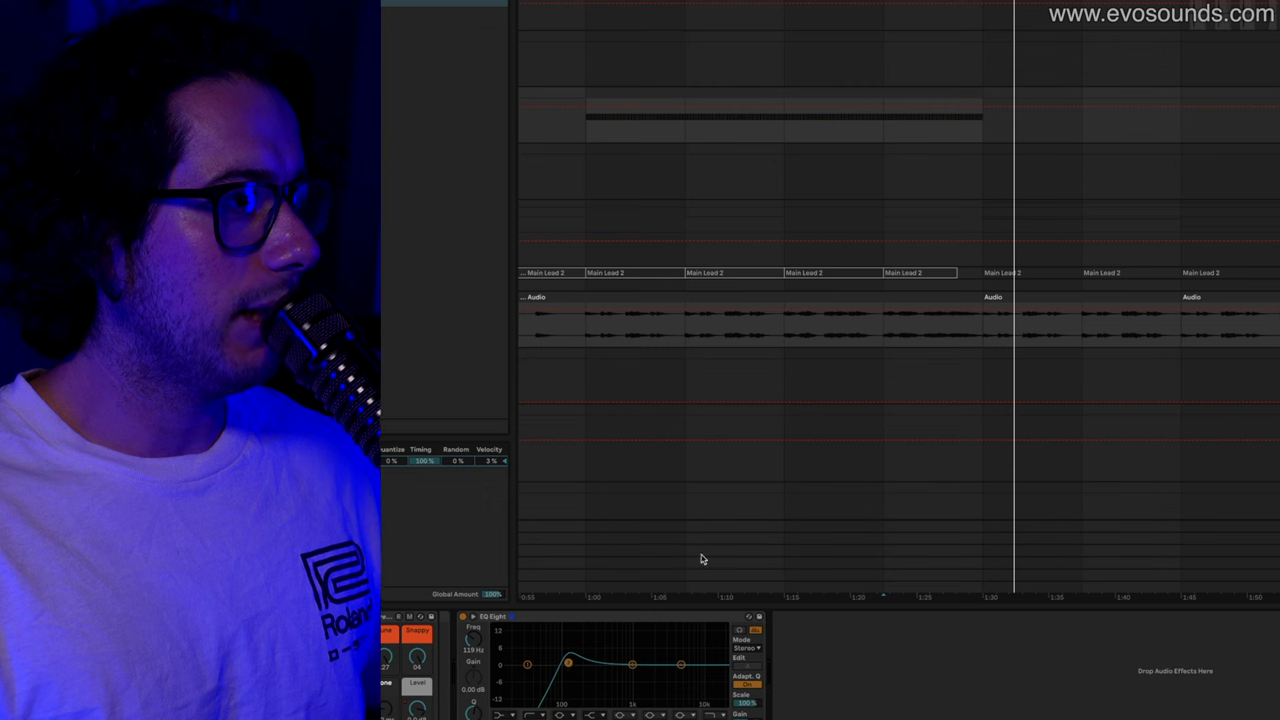
Lower the EQ Eight low-cut band's frequency to 111 Hz and set the arrangement's fixed grid to 1 Bar
{"action": "mouse_move", "coordinate": [569, 664]}
{"action": "left_mouse_down"}
{"action": "mouse_move", "coordinate": [670, 652]}
{"action": "mouse_move", "coordinate": [560, 672]}
{"action": "left_mouse_up"}
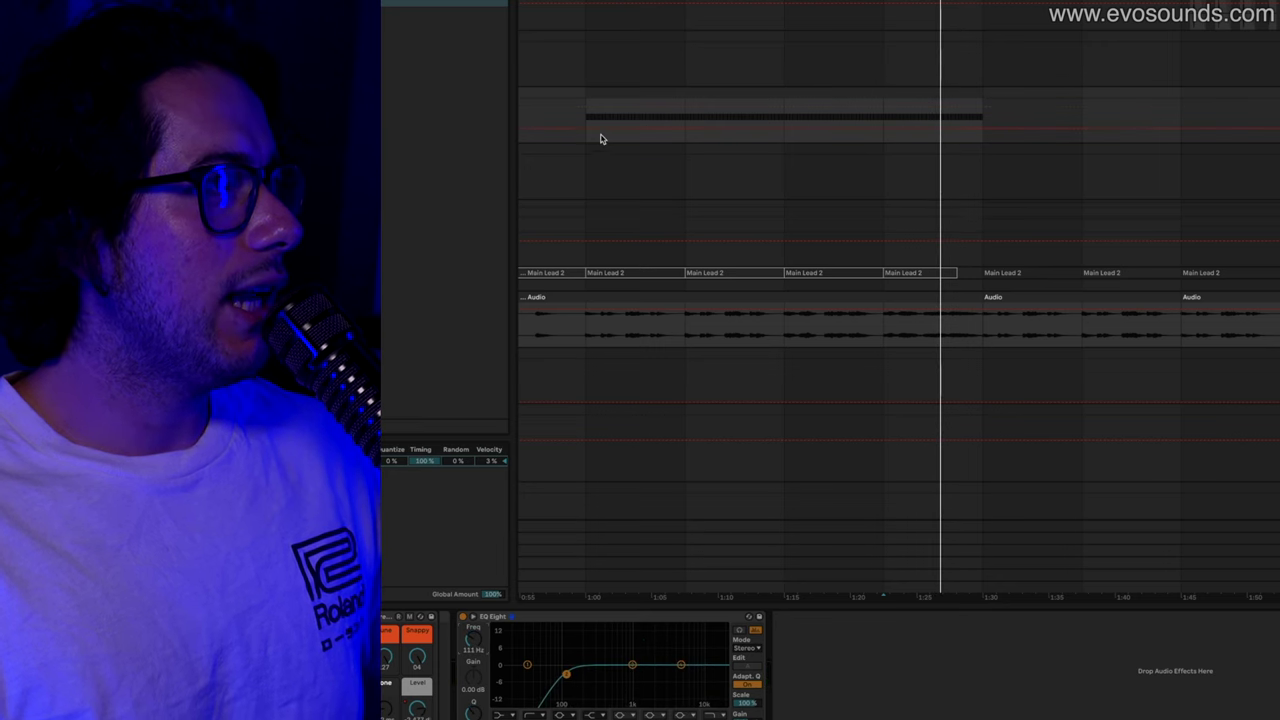
{"action": "right_click", "coordinate": [816, 101]}
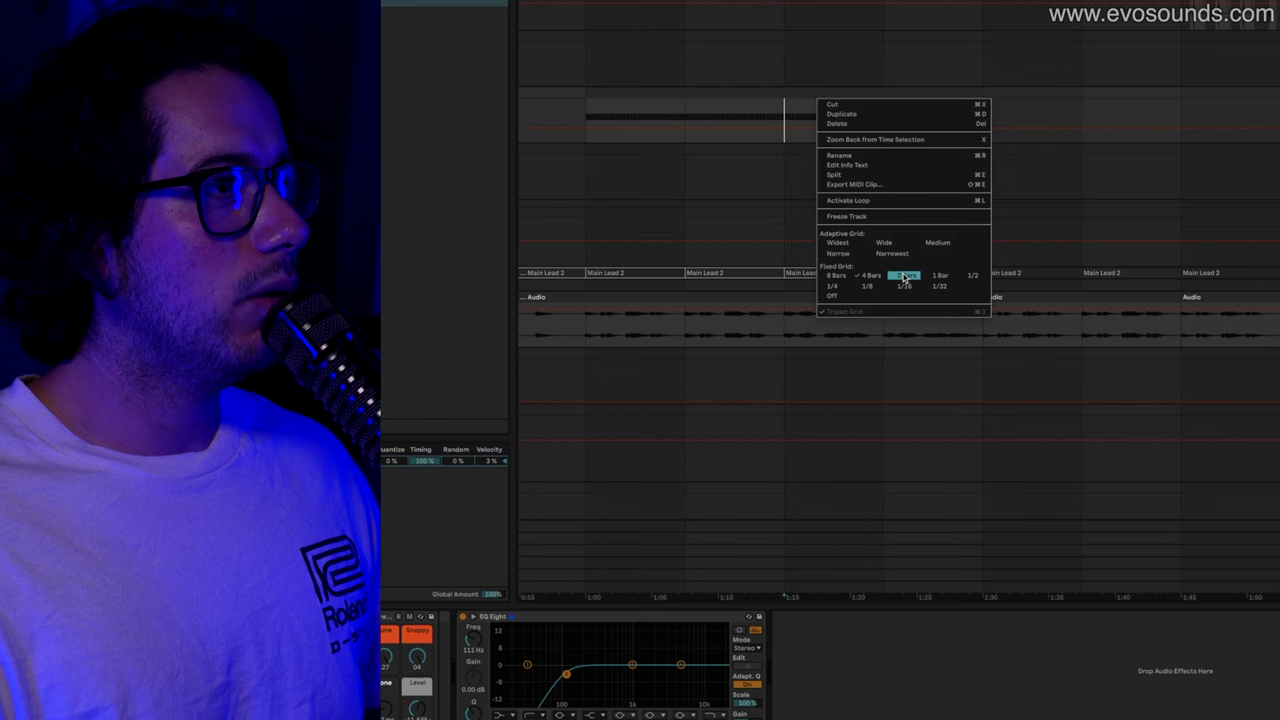
{"action": "left_click", "coordinate": [940, 277]}
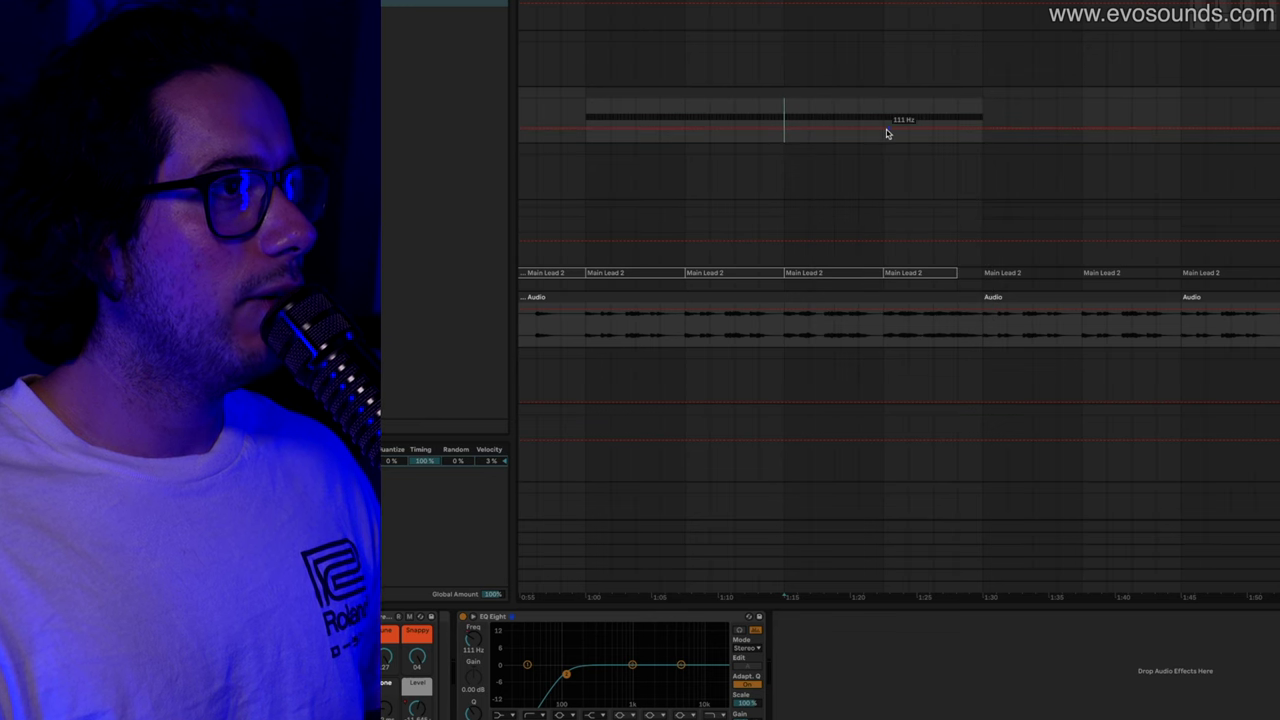
Ramp the EQ Eight low-cut frequency automation up from 111 Hz at bar 45 to bar 49, and play it
{"action": "left_click_drag", "start_coordinate": [983, 129], "coordinate": [983, 111]}
{"action": "left_click", "coordinate": [931, 113]}
{"action": "key", "text": "space"}
{"action": "key", "text": "space"}
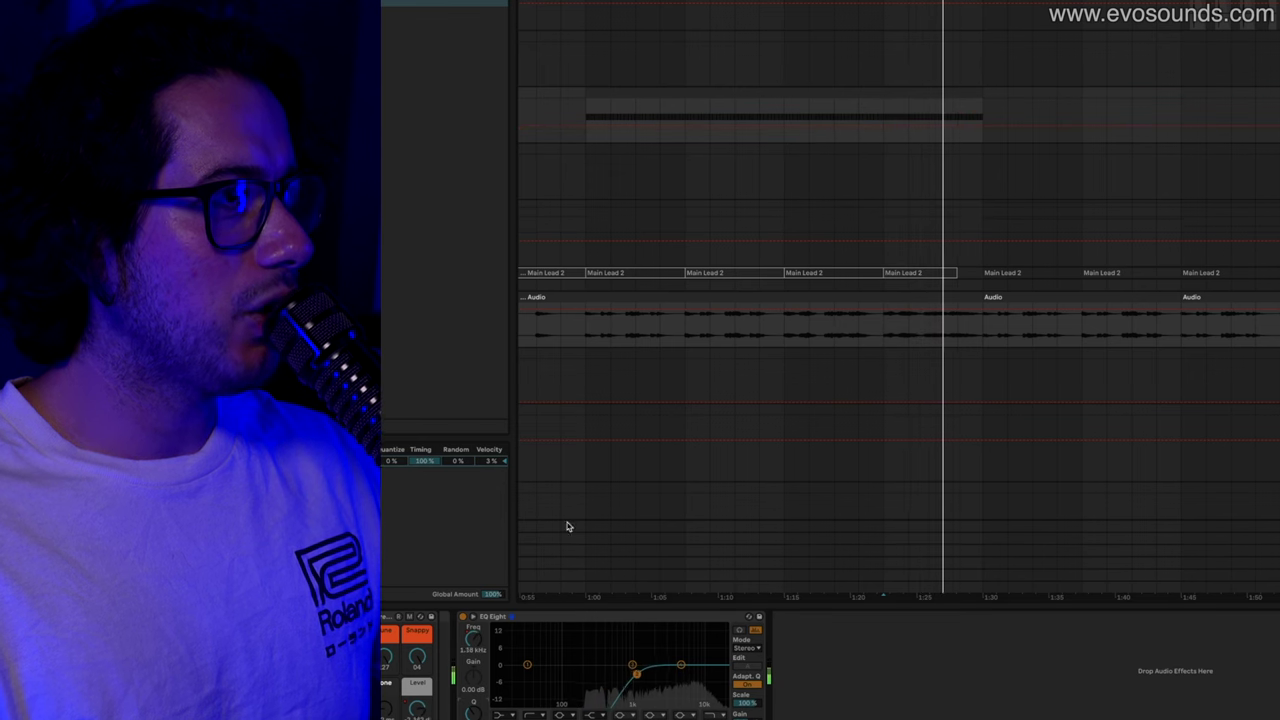
Automate the low-cut band's resonance to rise from bar 45 to bar 49, and end its frequency ramp at about 8.75 kHz
{"action": "left_click", "coordinate": [884, 127]}
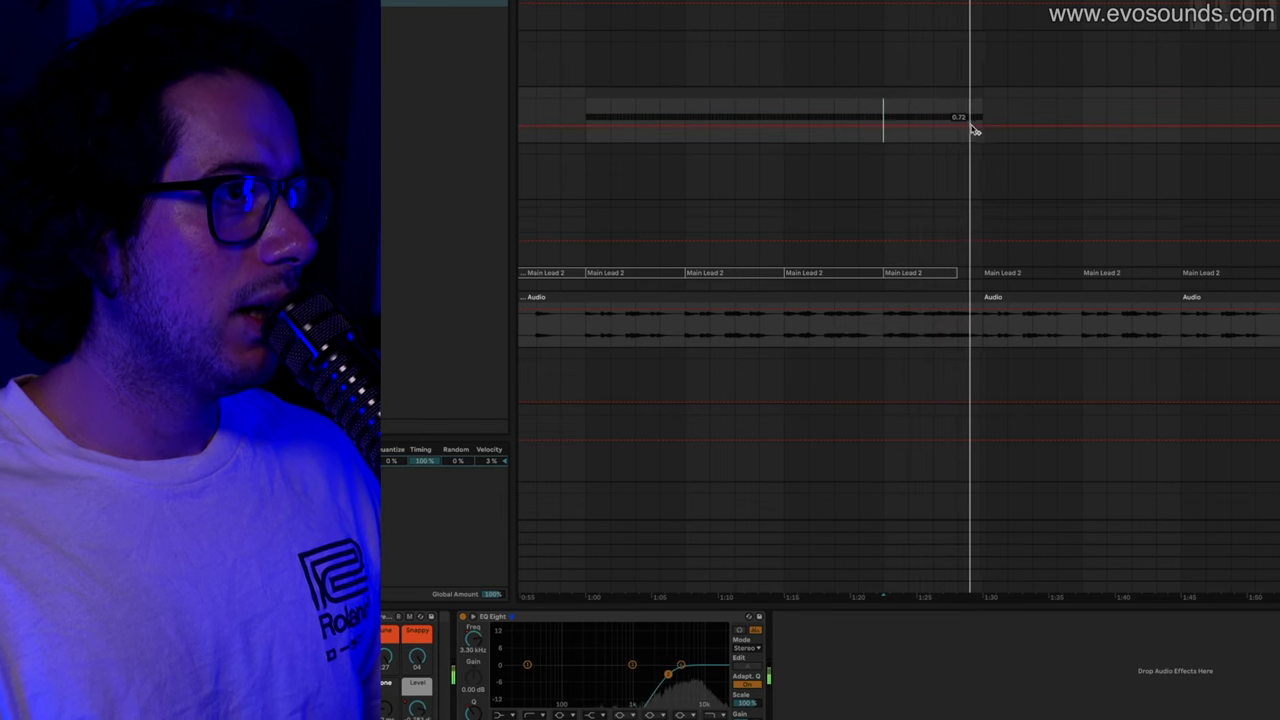
{"action": "left_click_drag", "start_coordinate": [983, 126], "coordinate": [985, 105]}
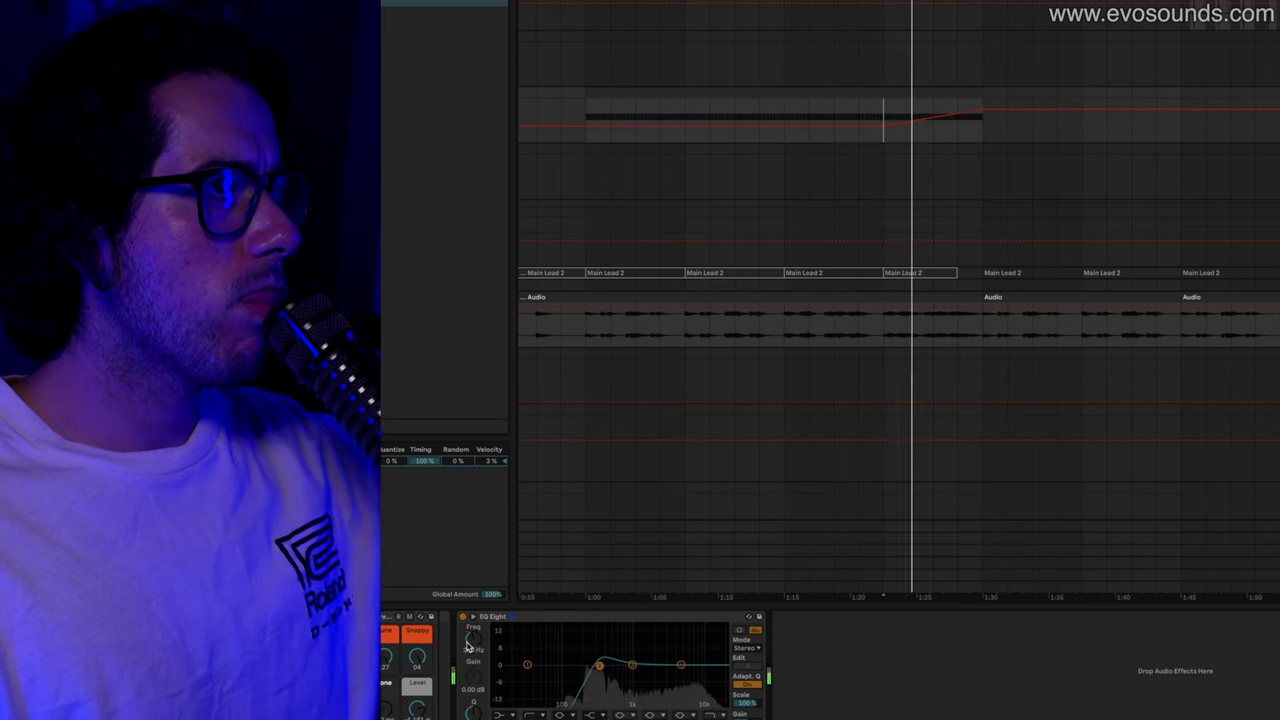
{"action": "left_click_drag", "start_coordinate": [980, 117], "coordinate": [982, 112]}
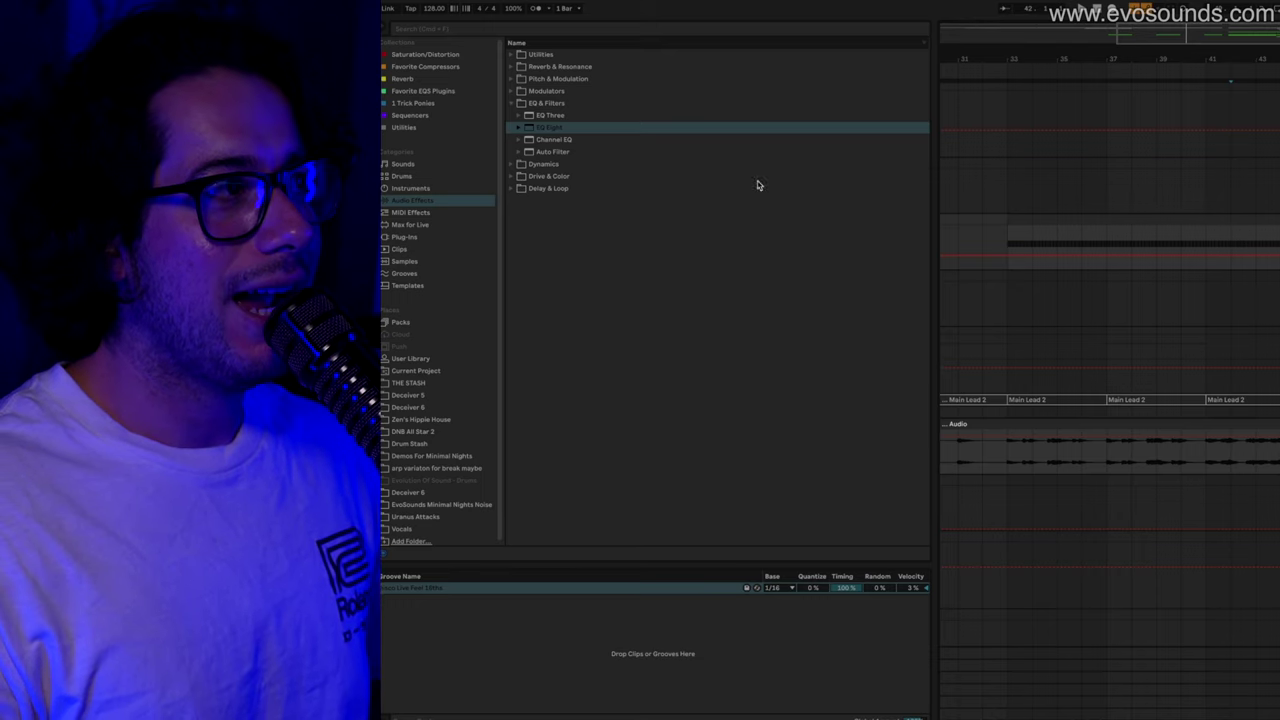
{"action": "left_click", "coordinate": [486, 33]}
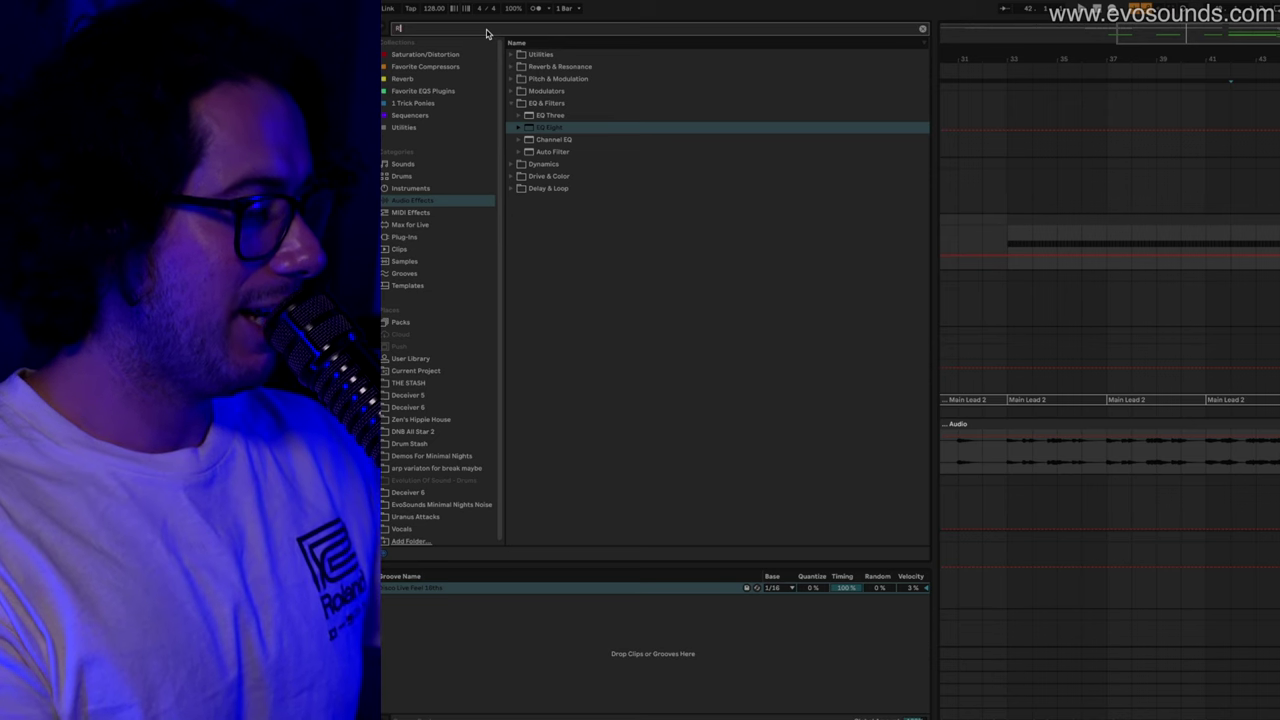
{"action": "type", "text": "REV"}
{"action": "key", "text": "Escape"}
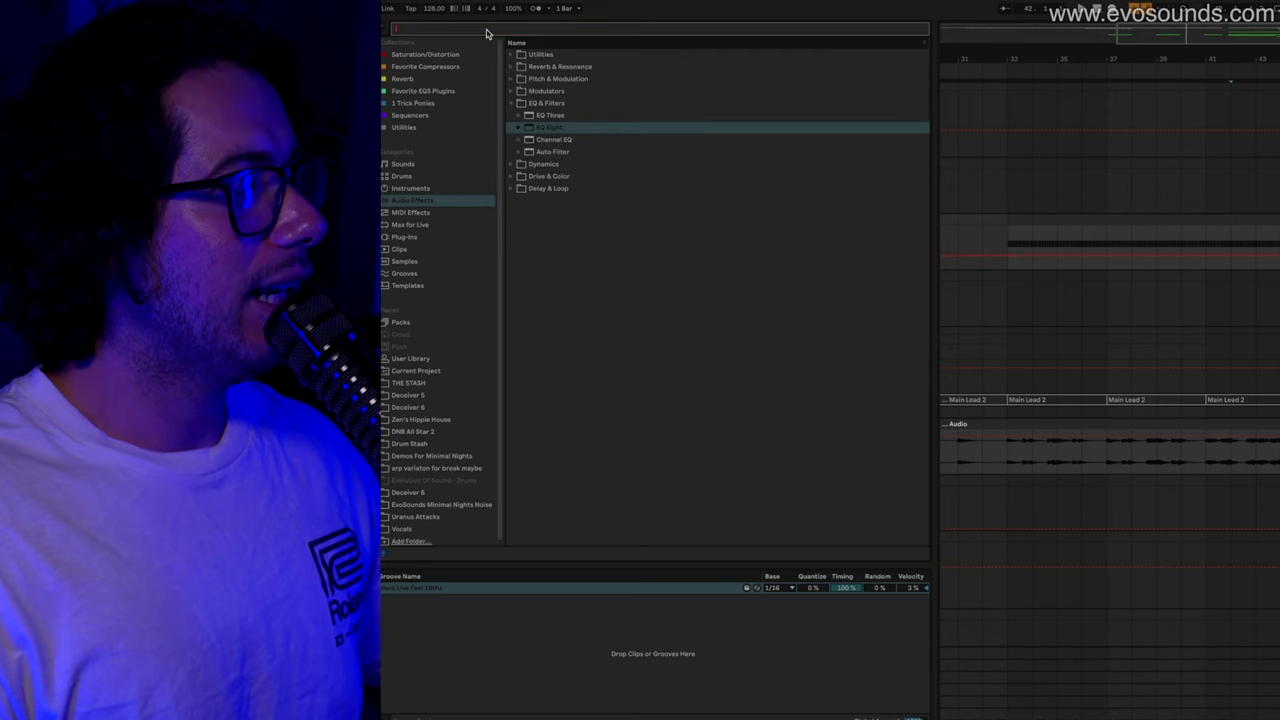
Find the Endless Smile plug-in, add it after EQ Eight on the 909 Core Kit track, and move its window off the clip
{"action": "left_click", "coordinate": [466, 240]}
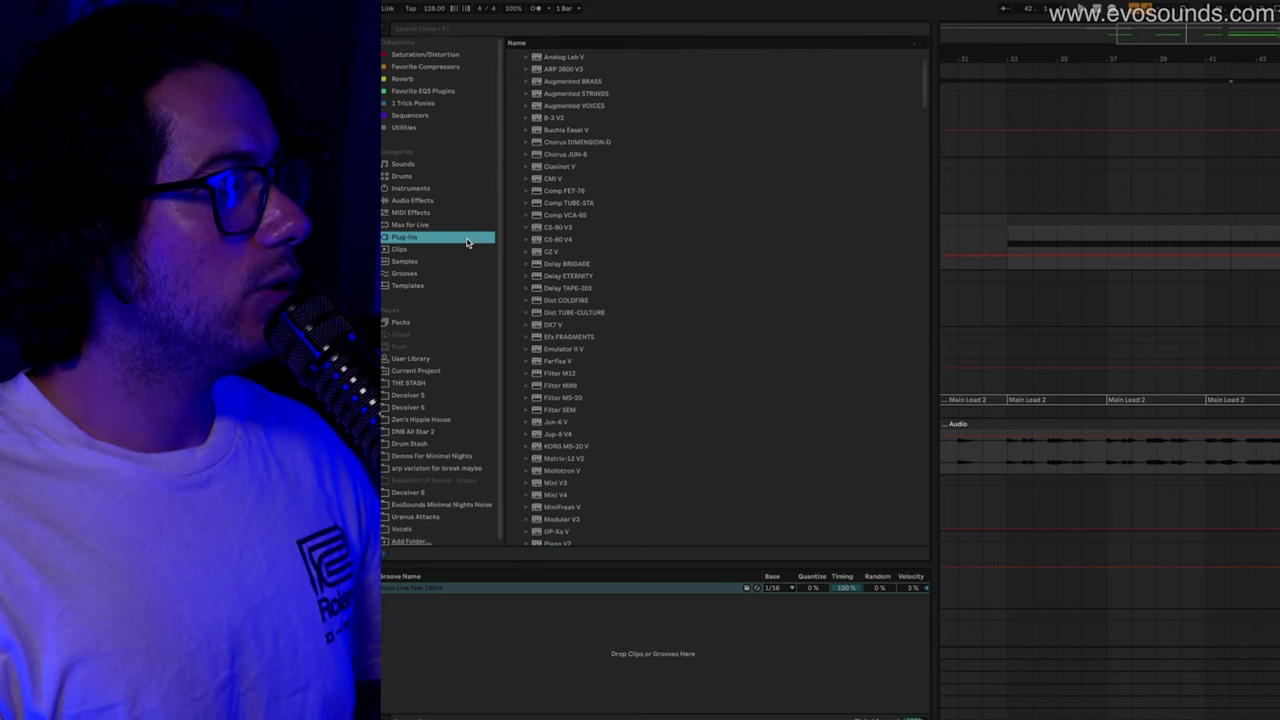
{"action": "left_click", "coordinate": [467, 29]}
{"action": "type", "text": "Endle"}
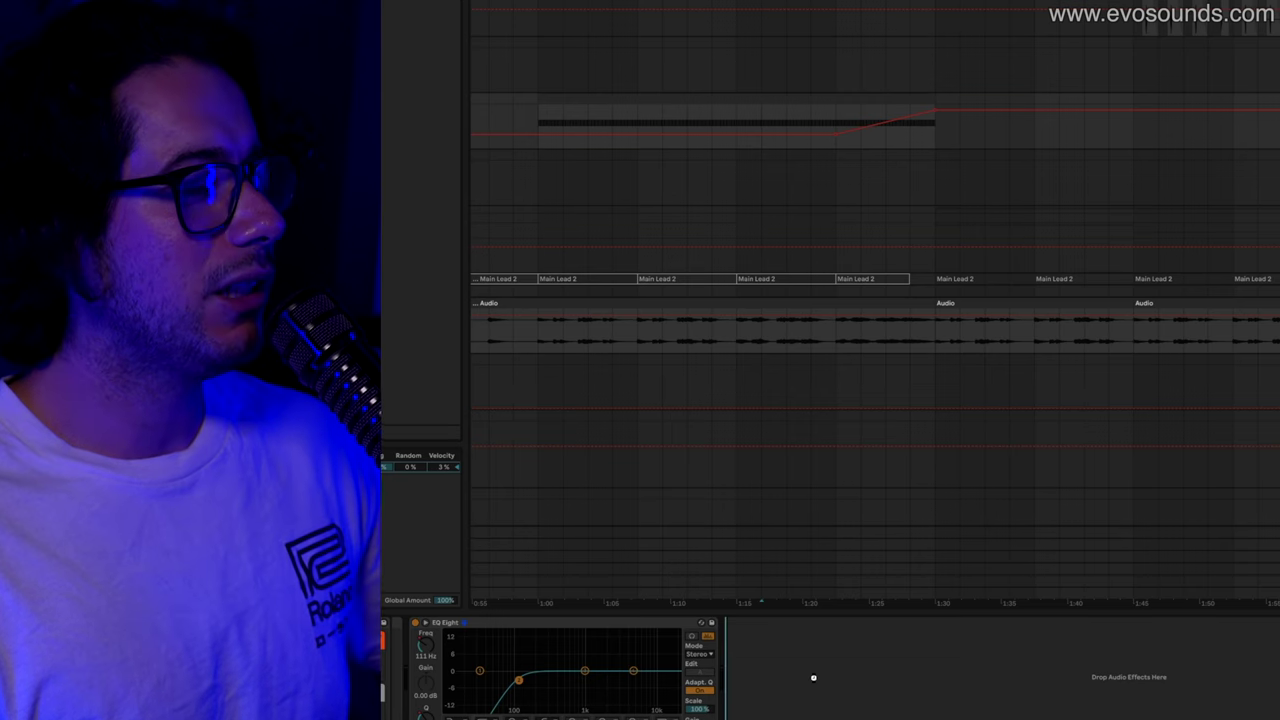
{"action": "left_click_drag", "start_coordinate": [813, 677], "coordinate": [815, 682]}
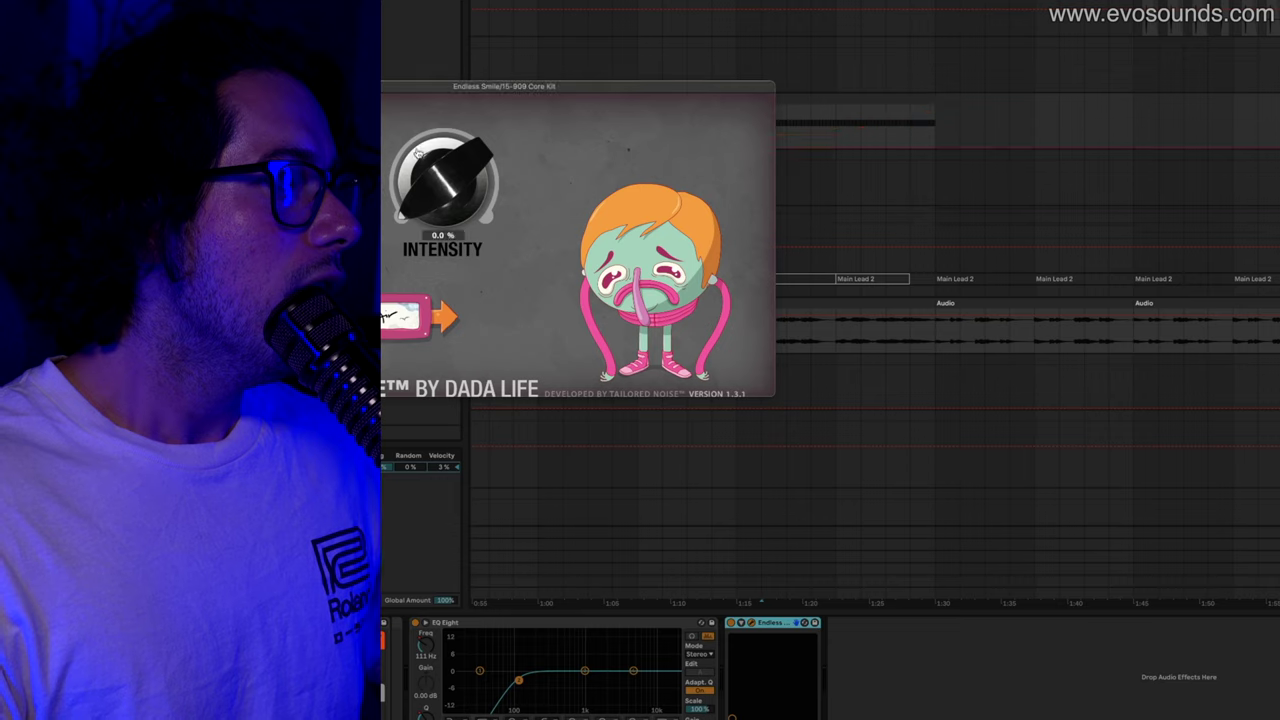
{"action": "left_click_drag", "start_coordinate": [560, 86], "coordinate": [1006, 237]}
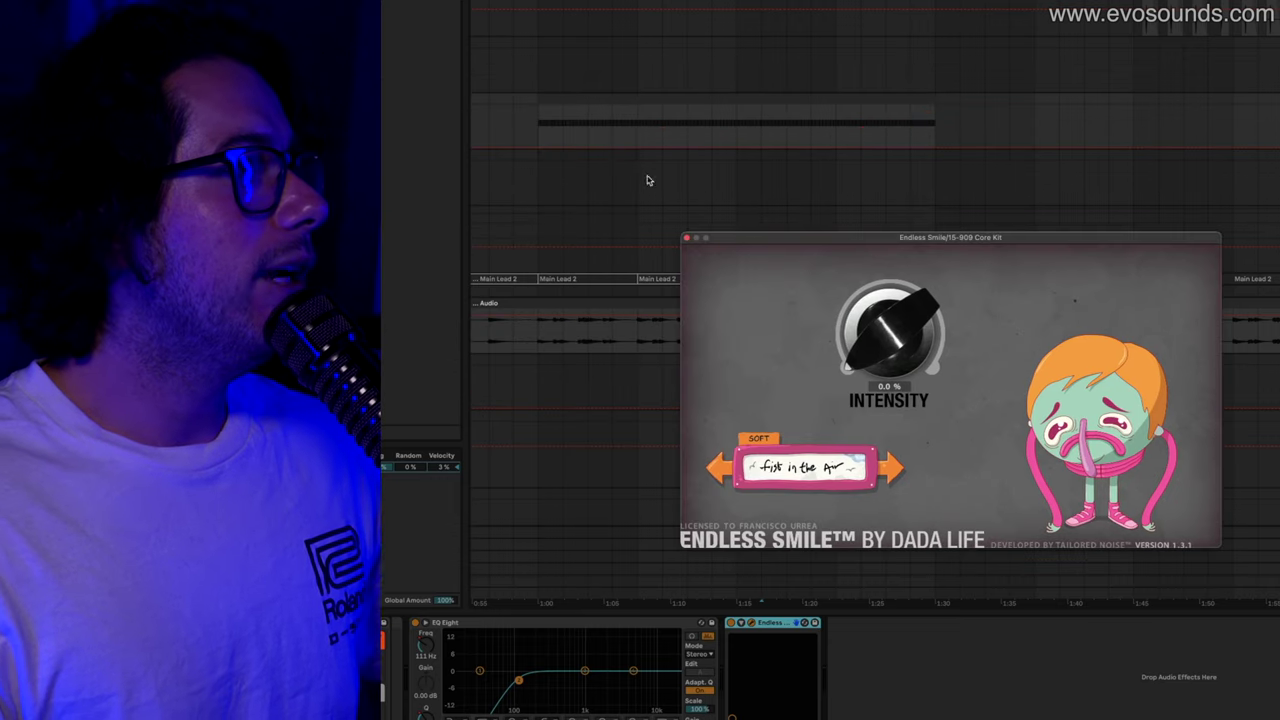
Automate Endless Smile's Intensity to rise from 0 at bar 33 to bar 49, drop it back to 0 there, and play the build
{"action": "left_click", "coordinate": [546, 122]}
{"action": "key", "text": "space"}
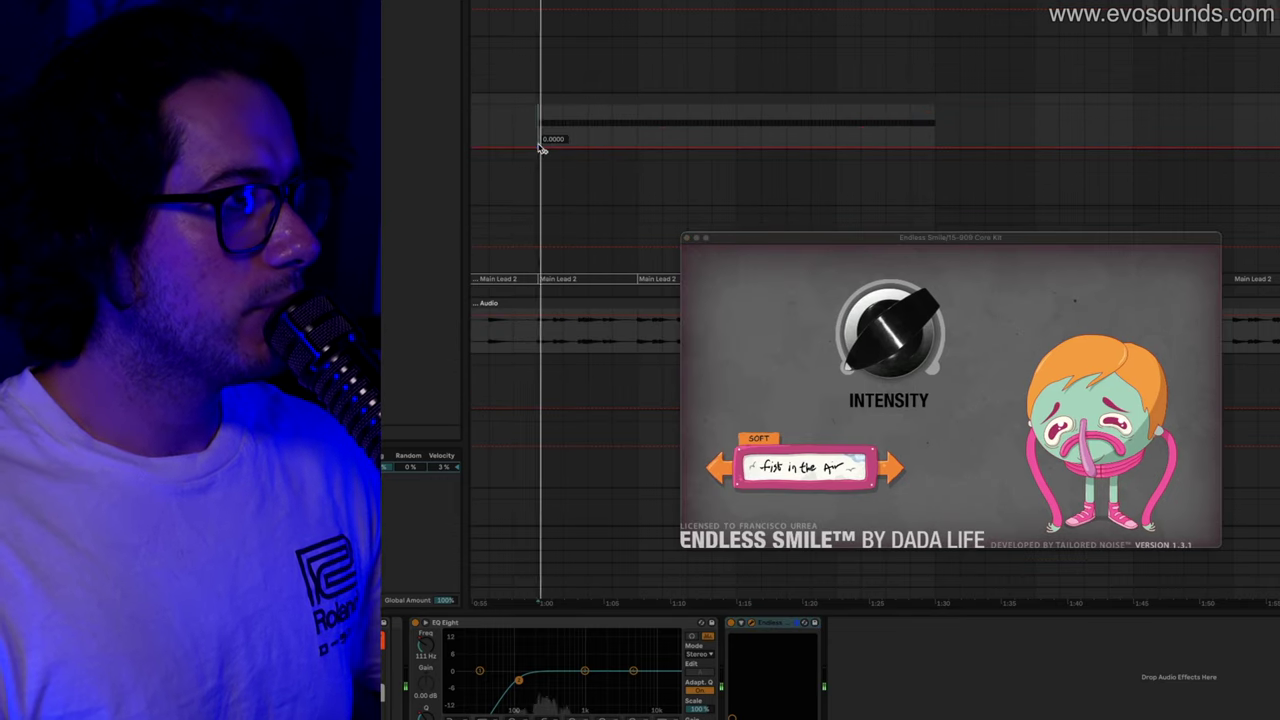
{"action": "mouse_move", "coordinate": [929, 146]}
{"action": "left_mouse_down"}
{"action": "mouse_move", "coordinate": [944, 116]}
{"action": "mouse_move", "coordinate": [931, 150]}
{"action": "left_mouse_up"}
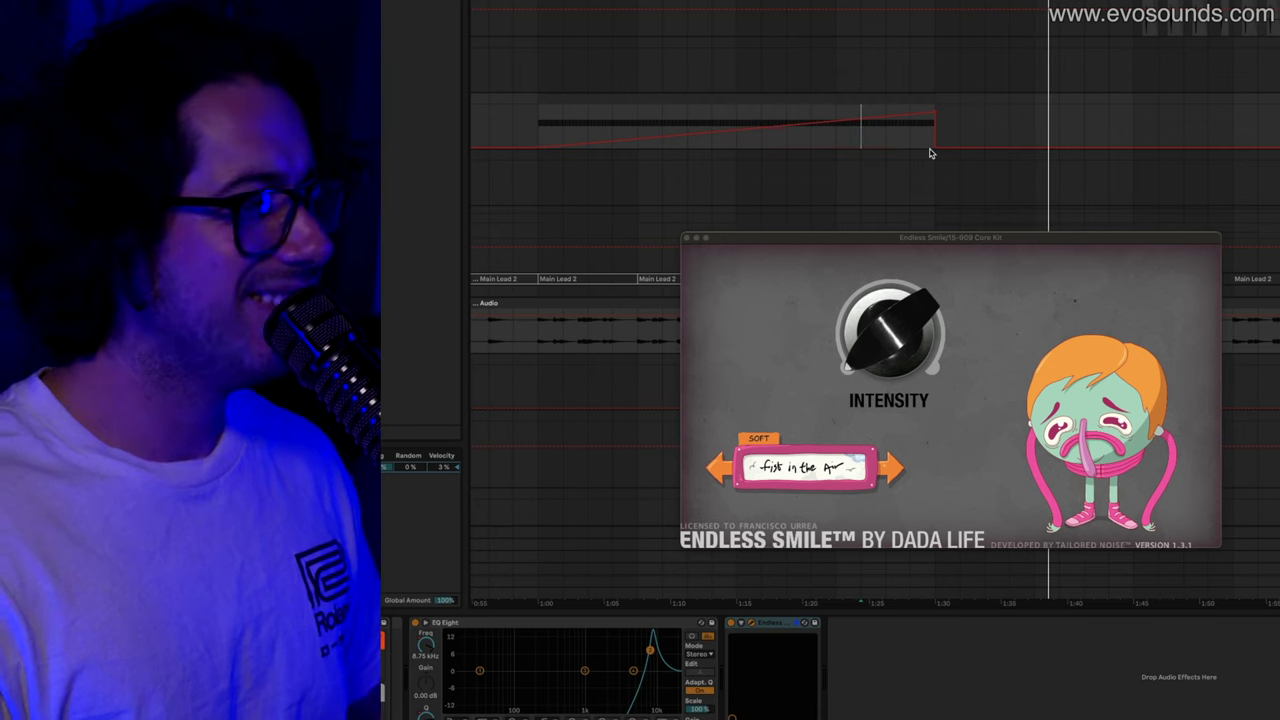
Move Endless Smile ahead of EQ Eight in the 909 Core Kit device chain
{"action": "left_click", "coordinate": [818, 543]}
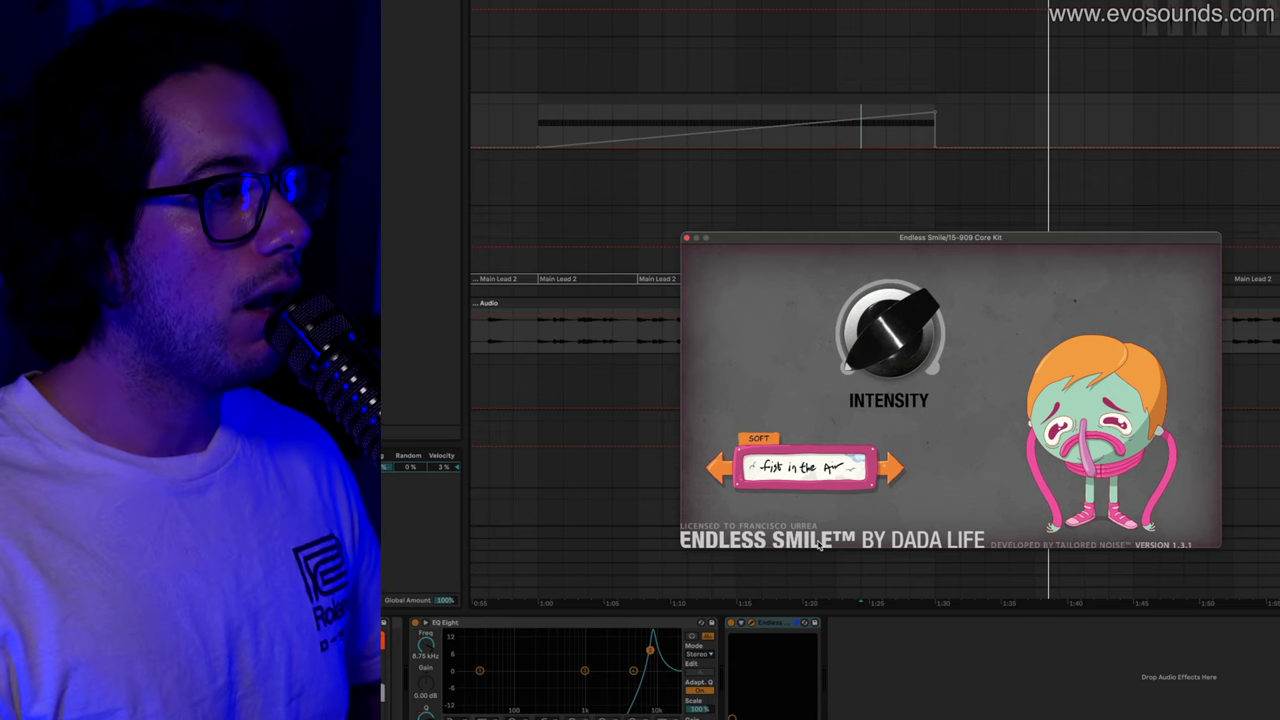
{"action": "left_click", "coordinate": [785, 626]}
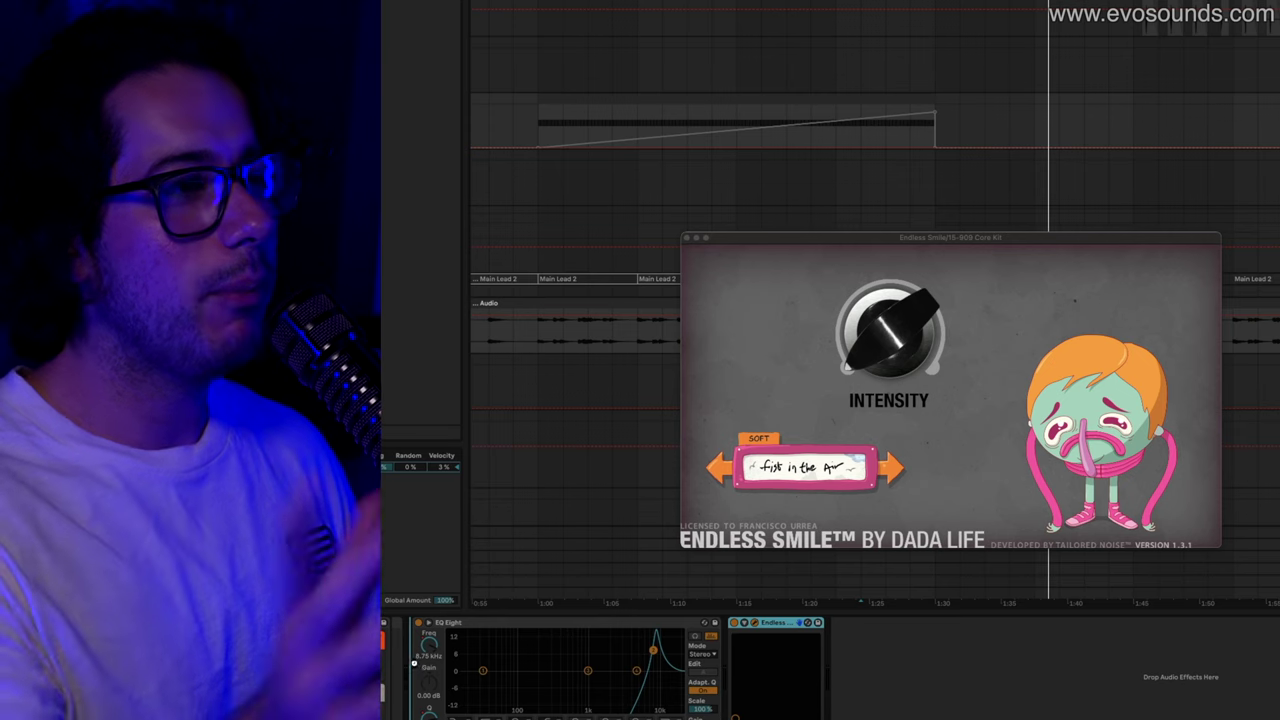
{"action": "left_click_drag", "start_coordinate": [414, 663], "coordinate": [416, 667]}
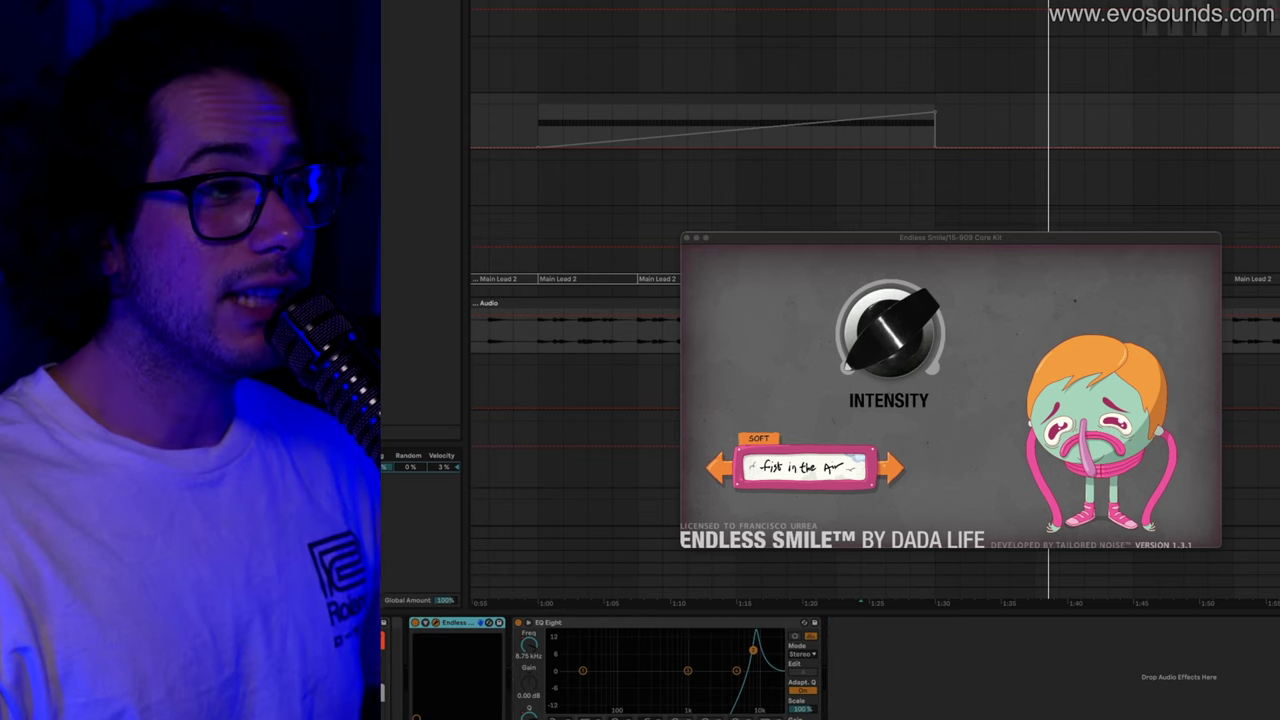
Play the build from bar 45 while checking the EQ Eight frequency and Endless Smile Intensity automation
{"action": "left_click", "coordinate": [529, 656]}
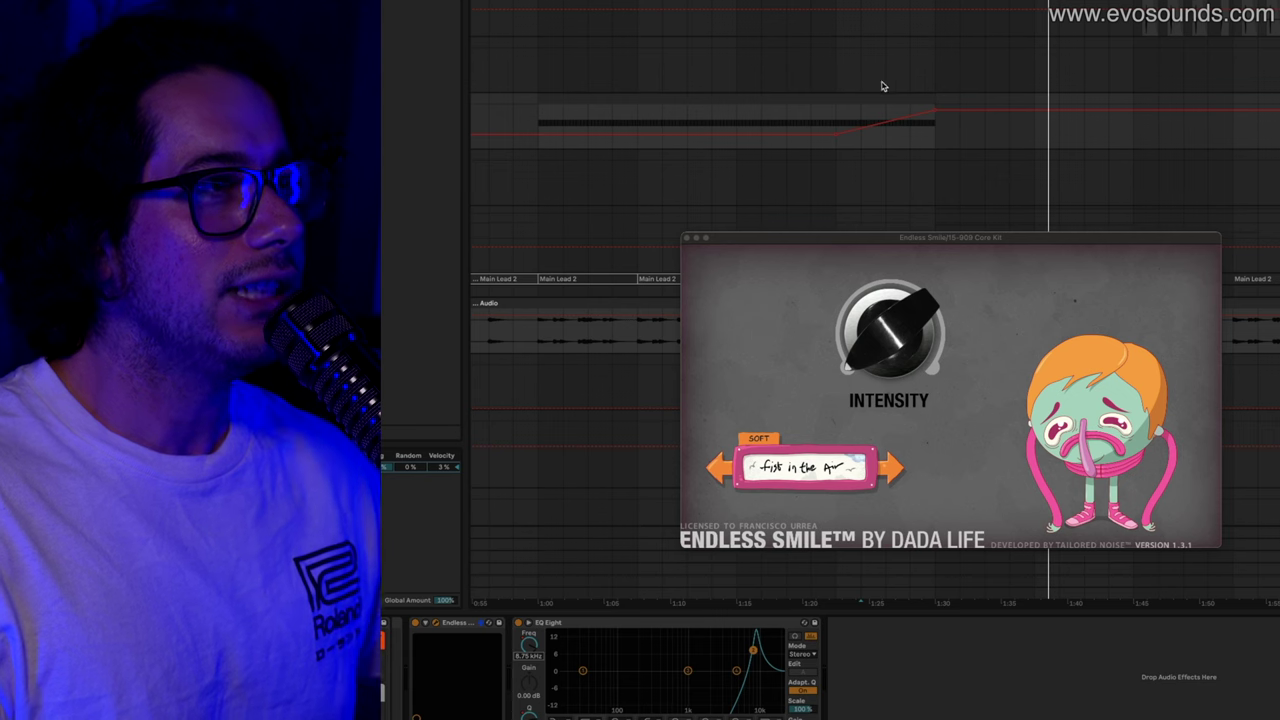
{"action": "left_click", "coordinate": [847, 118]}
{"action": "key", "text": "space"}
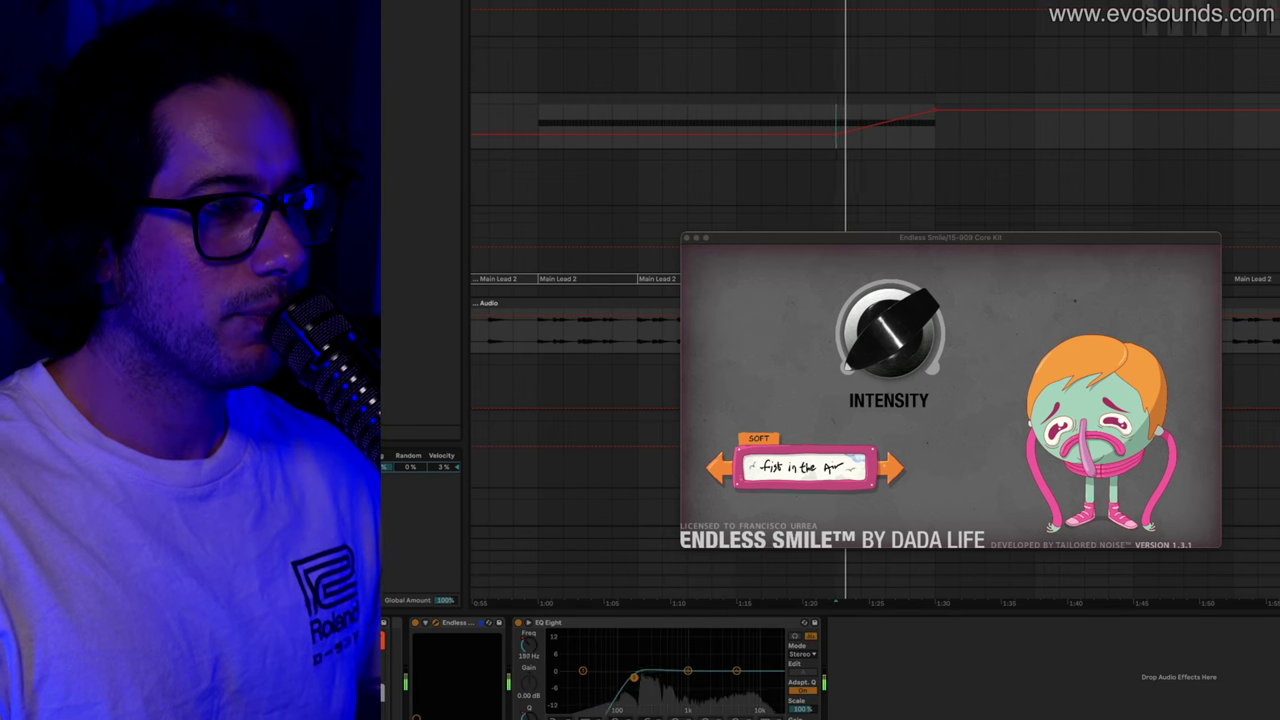
{"action": "left_click", "coordinate": [889, 331]}
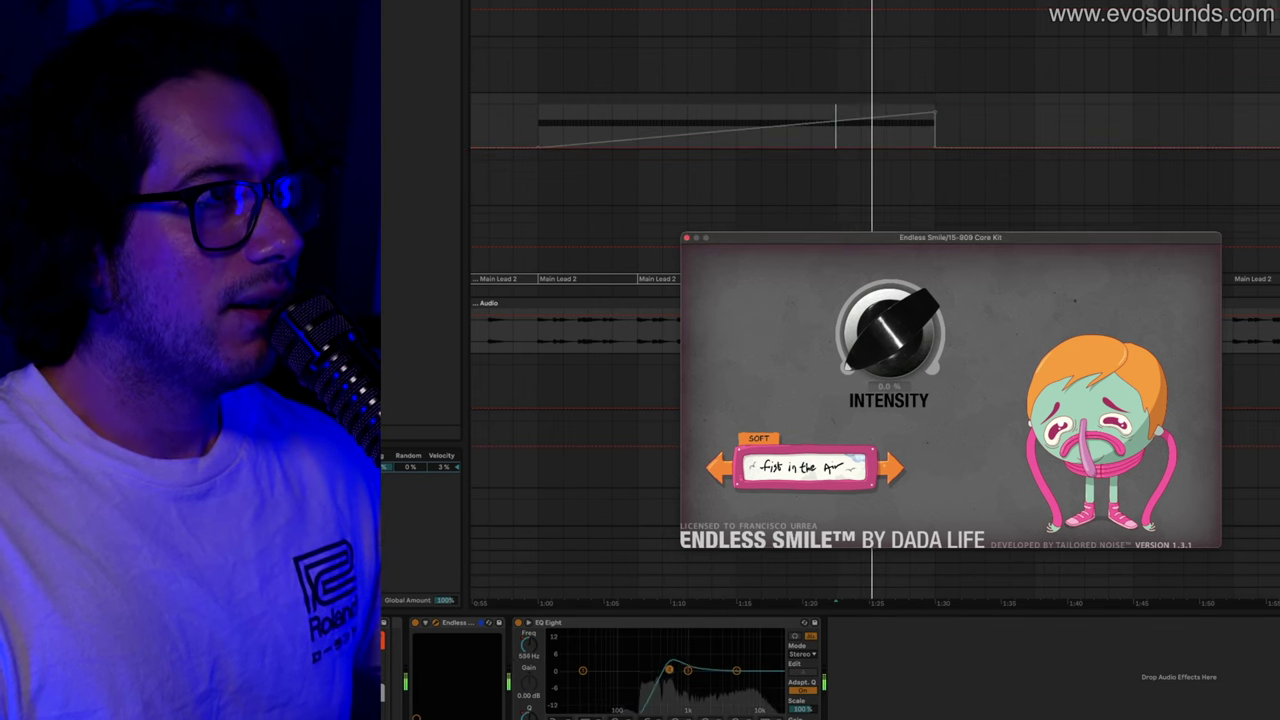
{"action": "left_click", "coordinate": [786, 2]}
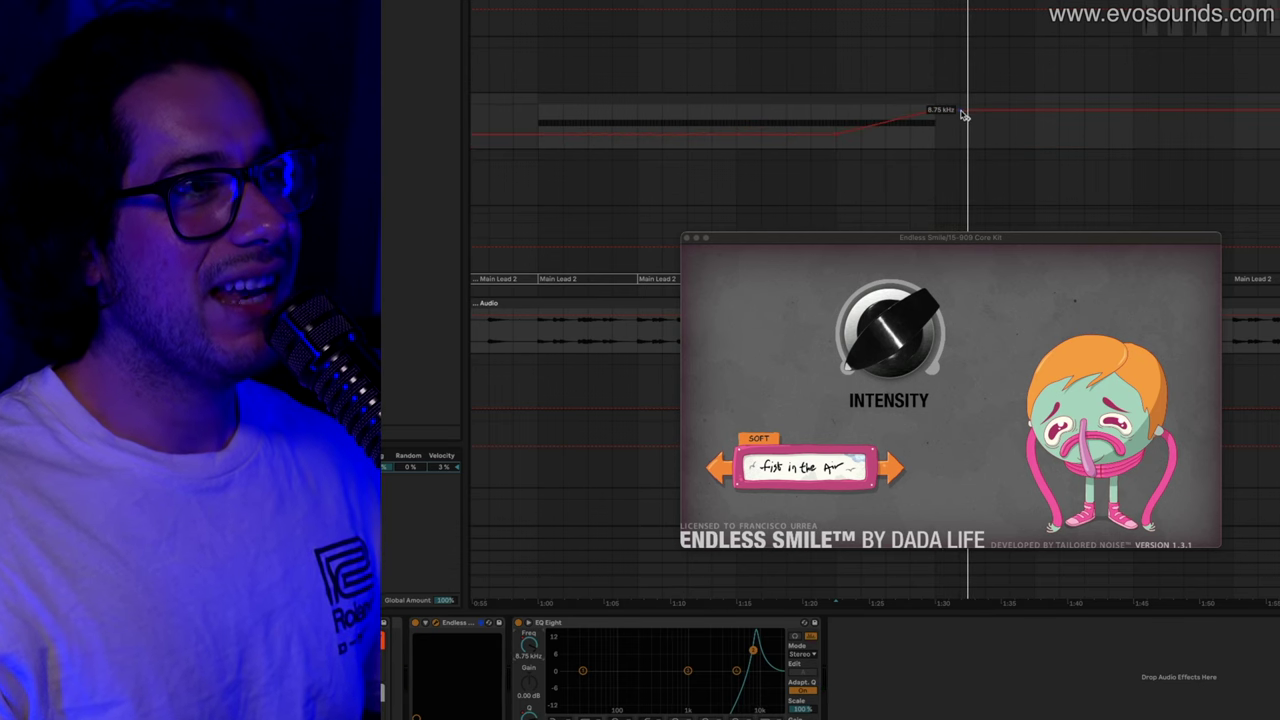
Shorten the snare roll clip to end at bar 48 and lower the EQ frequency ramp's end to about 4.39 kHz during playback
{"action": "left_click_drag", "start_coordinate": [929, 99], "coordinate": [914, 107]}
{"action": "left_click", "coordinate": [887, 146]}
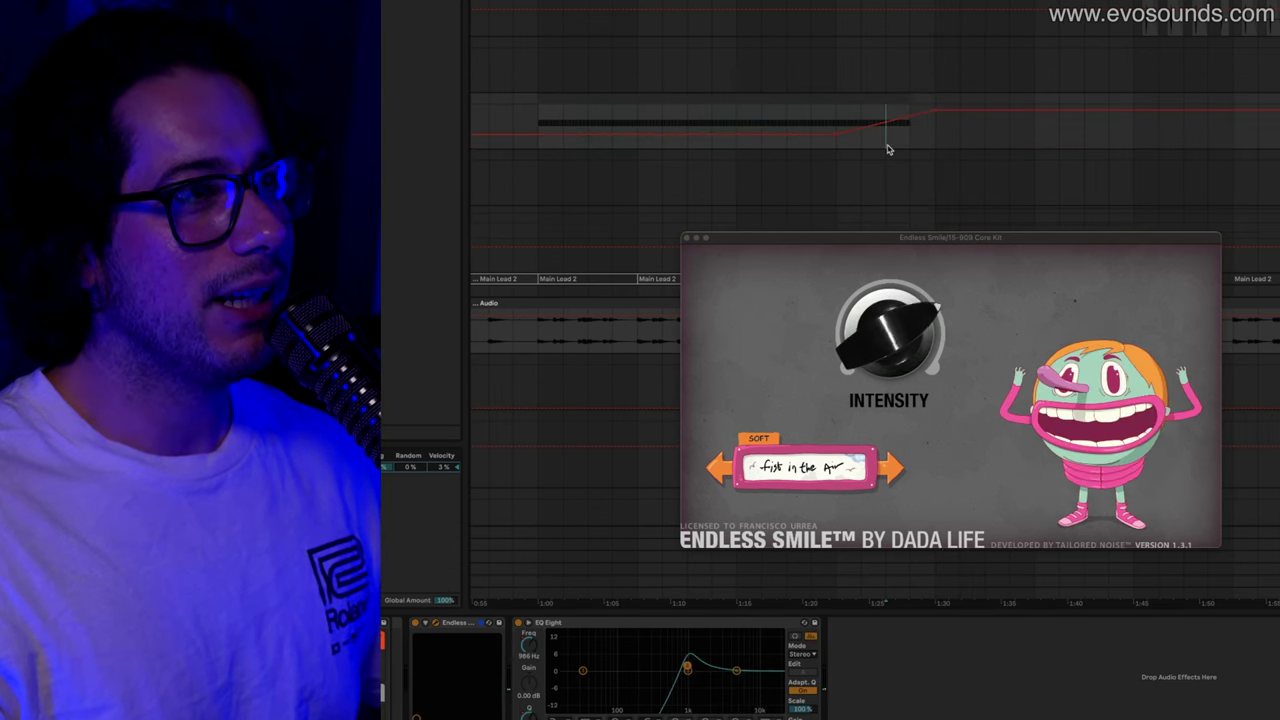
{"action": "key", "text": "space"}
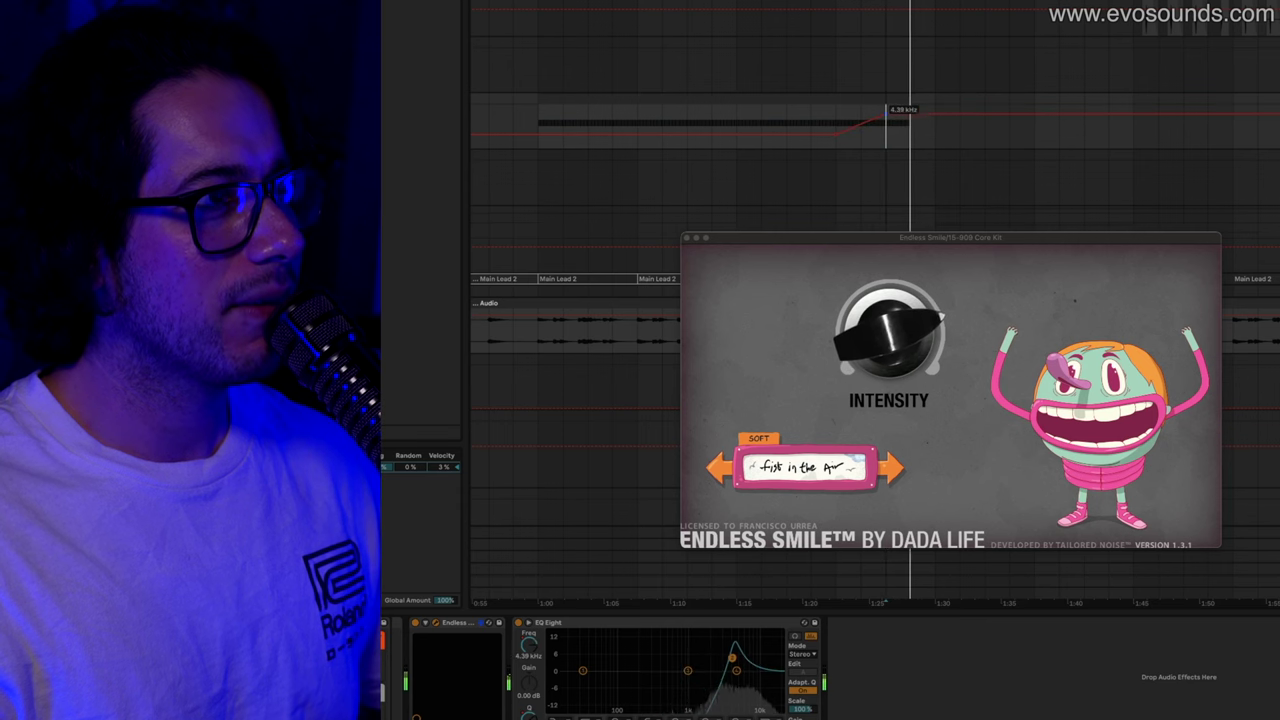
{"action": "left_click_drag", "start_coordinate": [933, 112], "coordinate": [934, 152]}
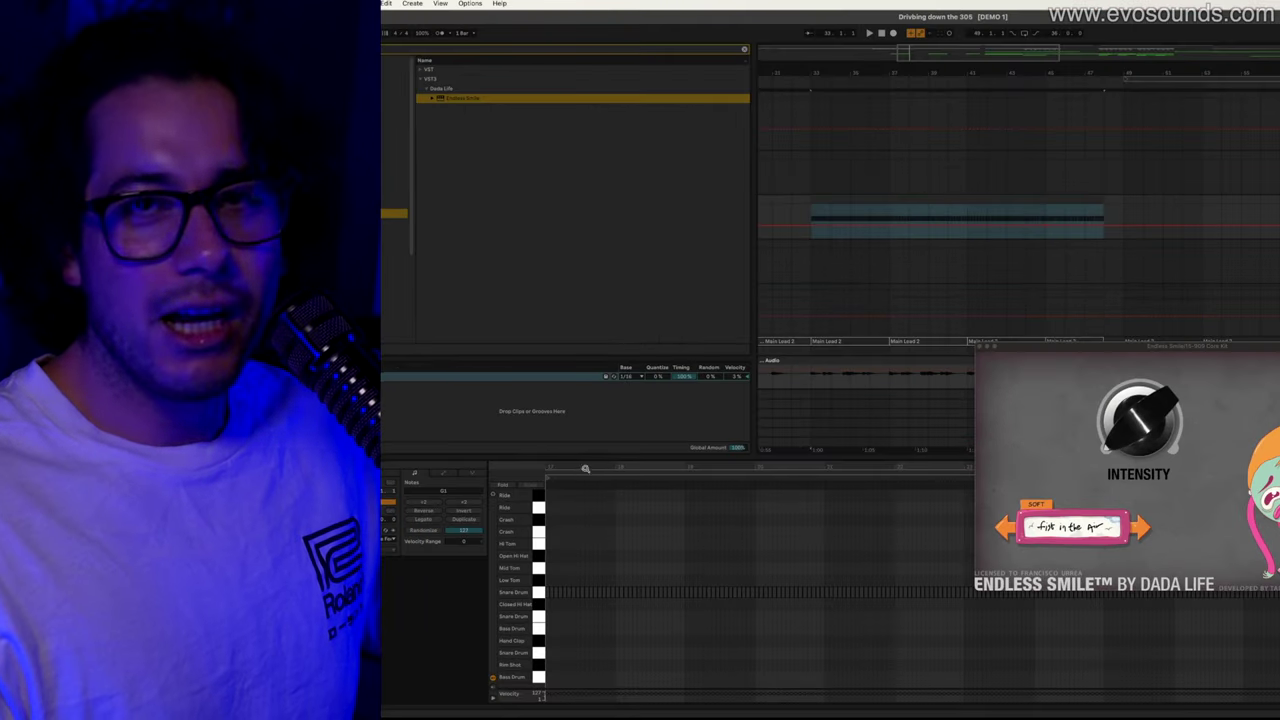
Add one-beat Hand Clap notes on beats 1 and 3 throughout the first four bars of the snare roll clip
{"action": "left_click_drag", "start_coordinate": [880, 467], "coordinate": [842, 396]}
{"action": "left_click", "coordinate": [866, 201]}
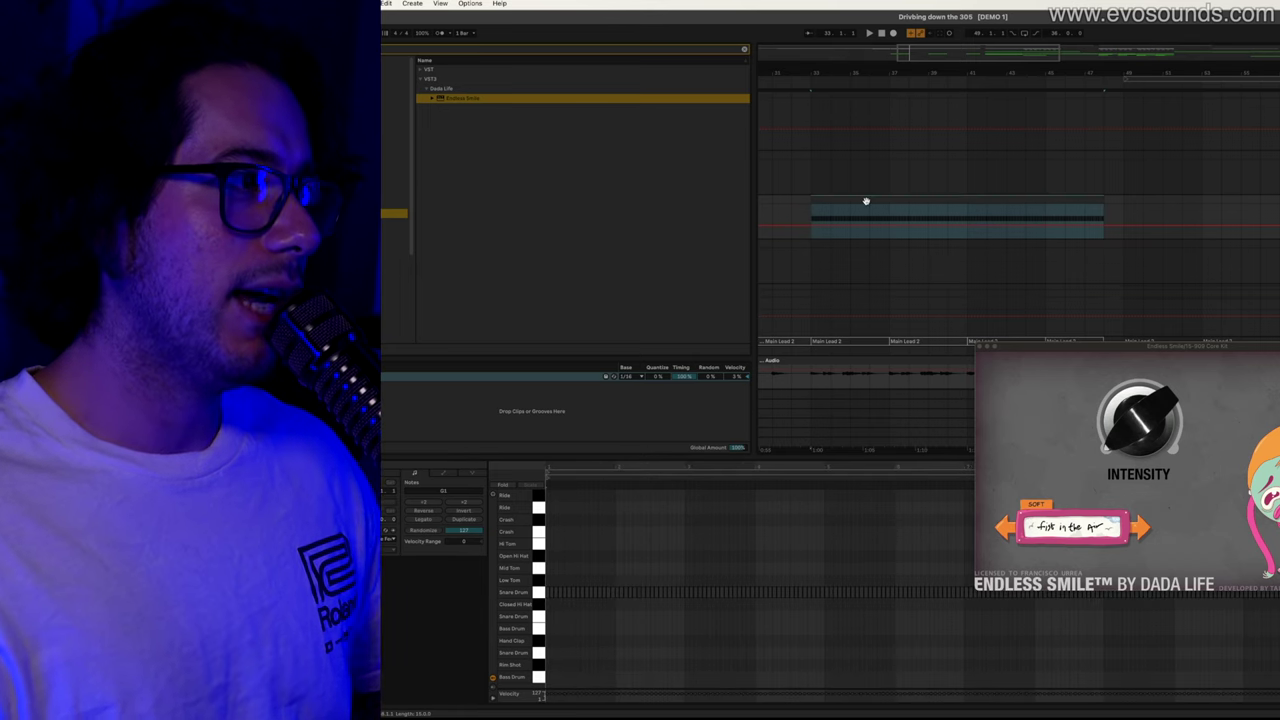
{"action": "left_click_drag", "start_coordinate": [607, 465], "coordinate": [607, 485]}
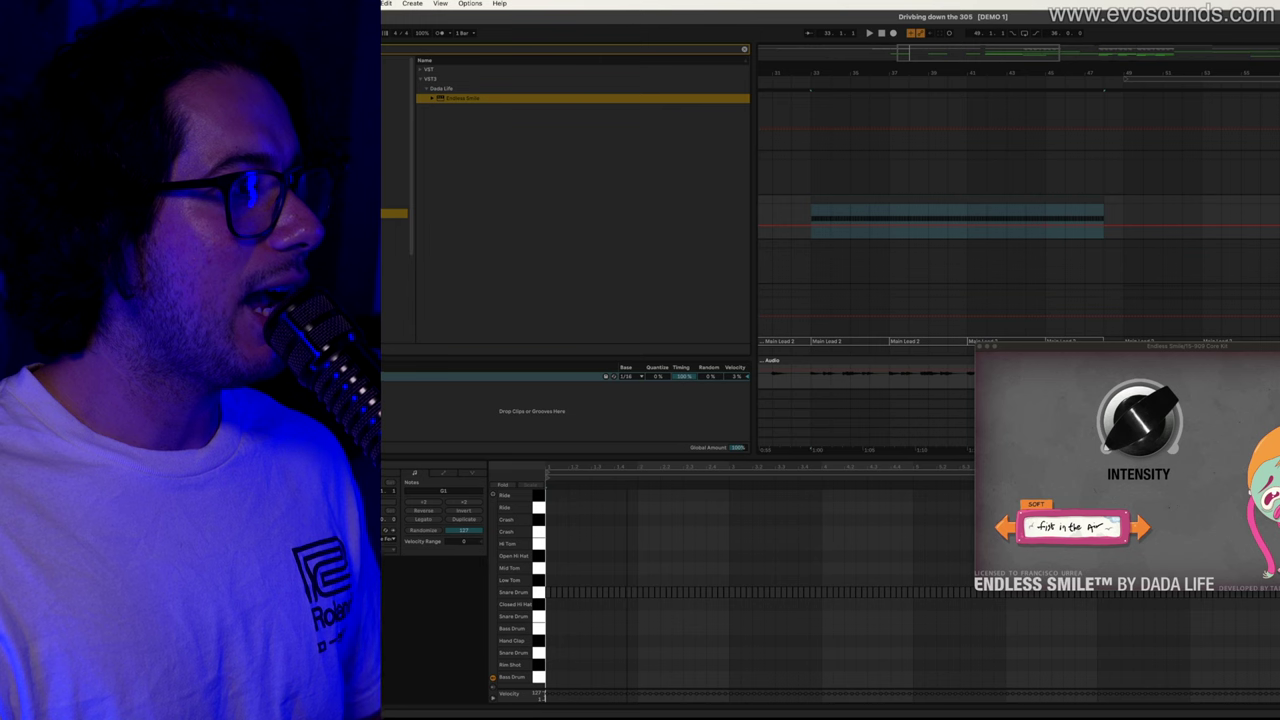
{"action": "left_click", "coordinate": [576, 559]}
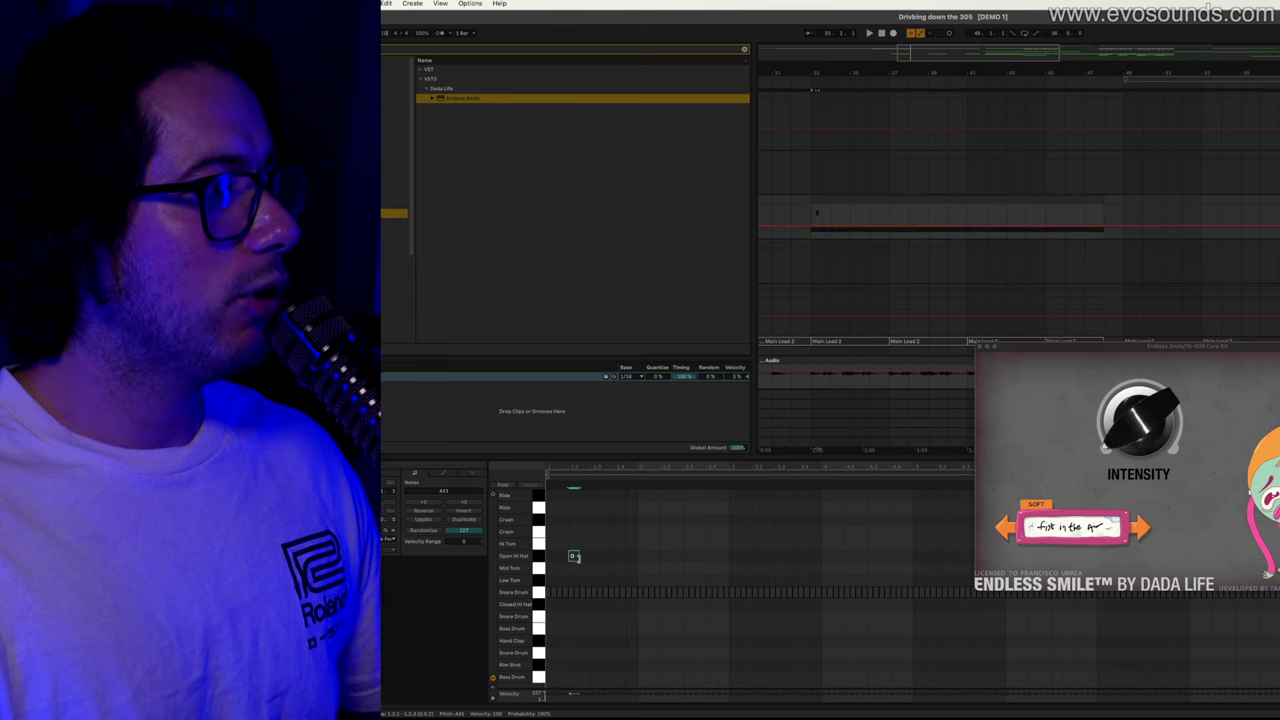
{"action": "left_click_drag", "start_coordinate": [602, 468], "coordinate": [602, 480]}
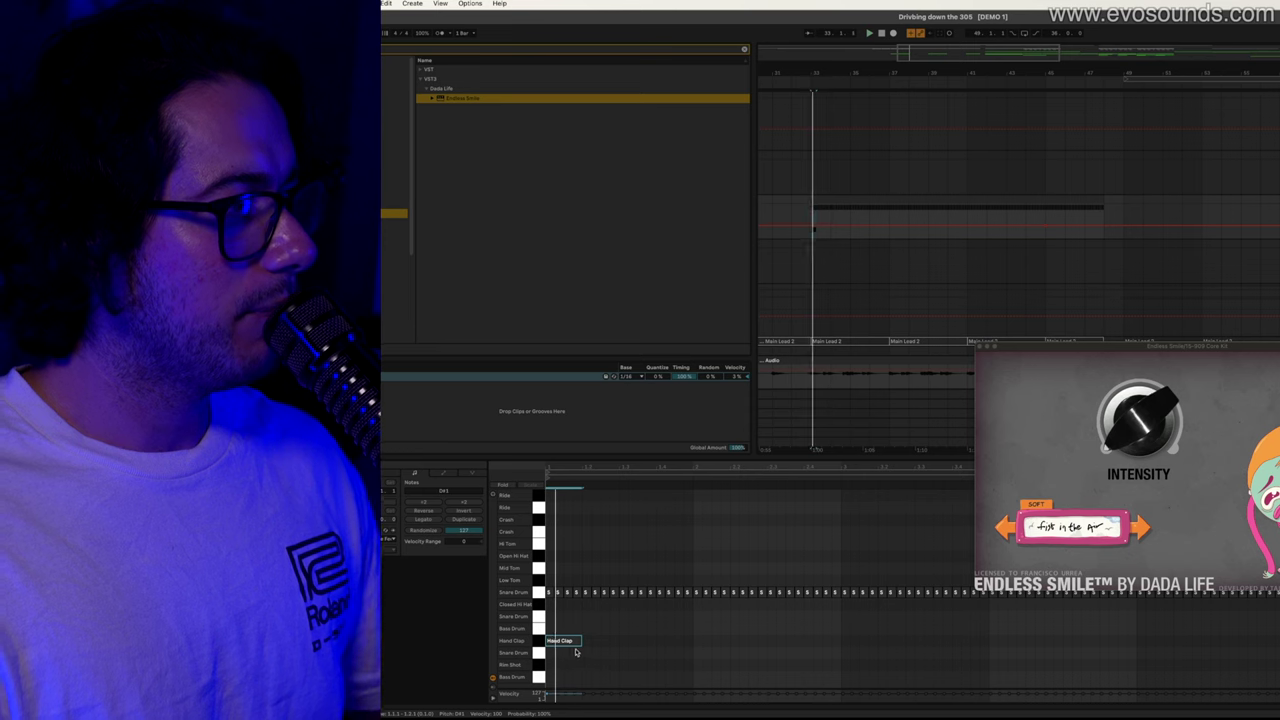
{"action": "double_click", "coordinate": [627, 646]}
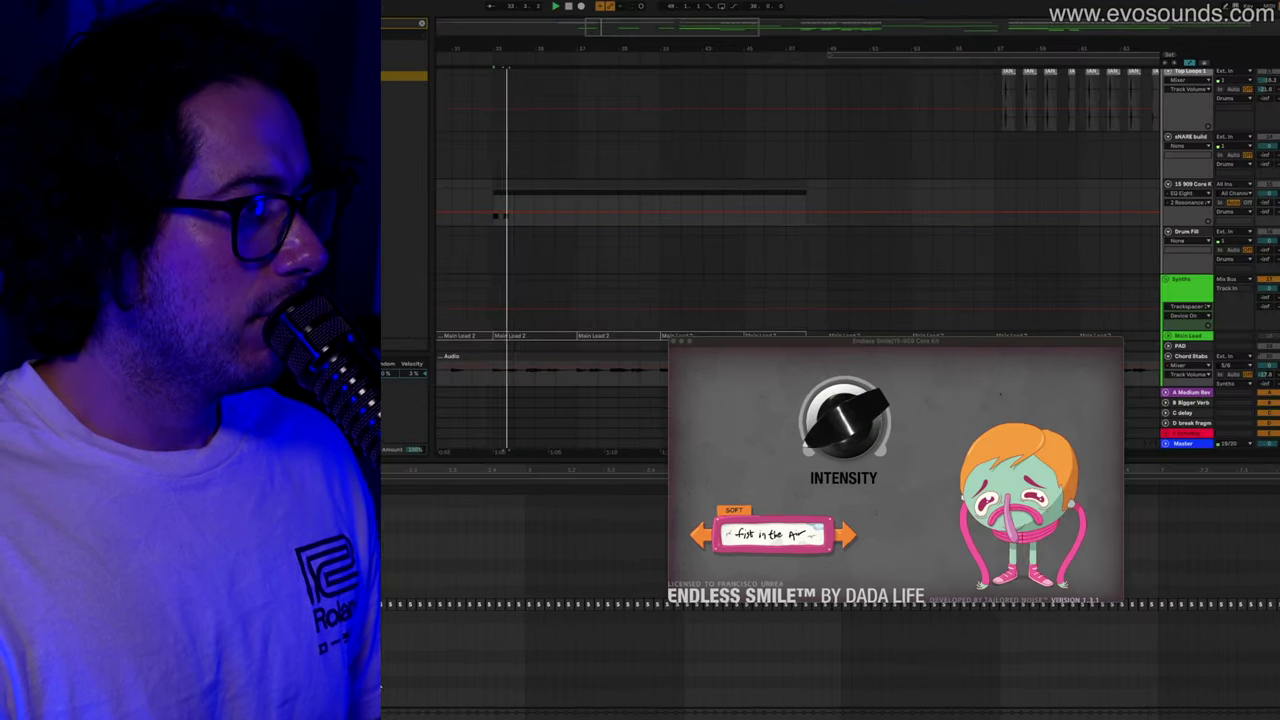
{"action": "key", "text": "super+d"}
{"action": "key", "text": "super+d"}
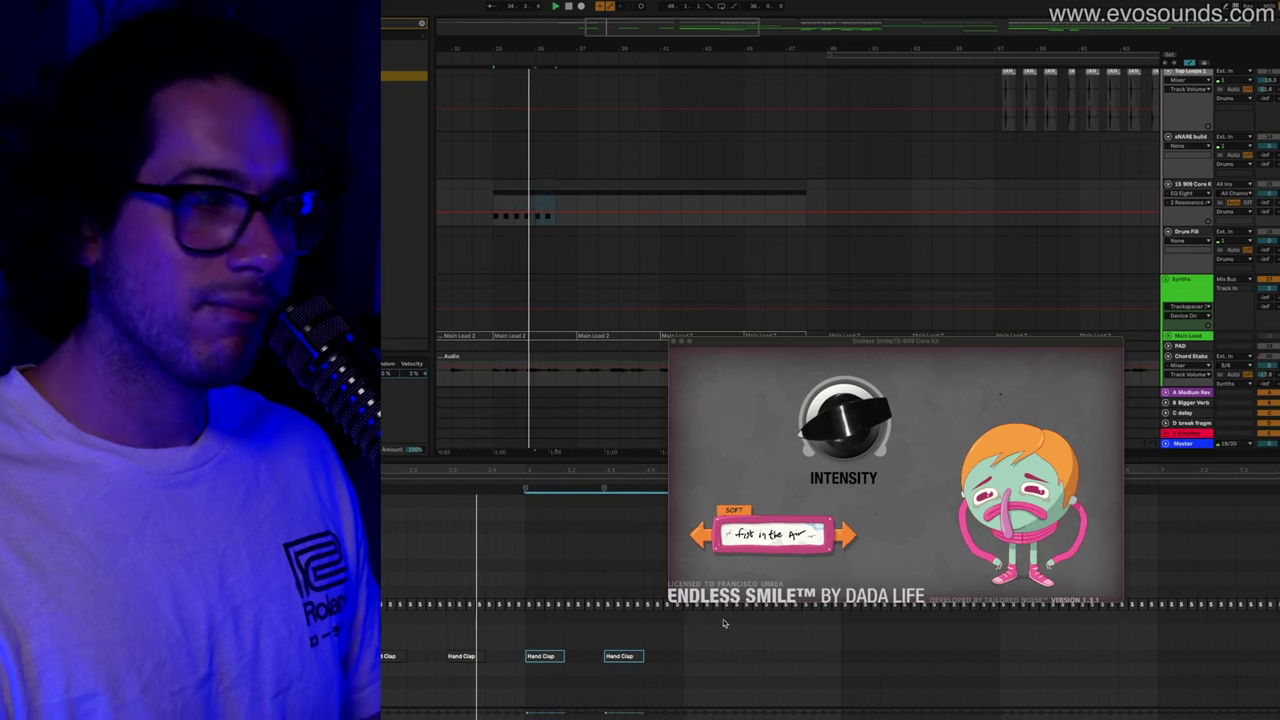
{"action": "key", "text": "ctrl+d"}
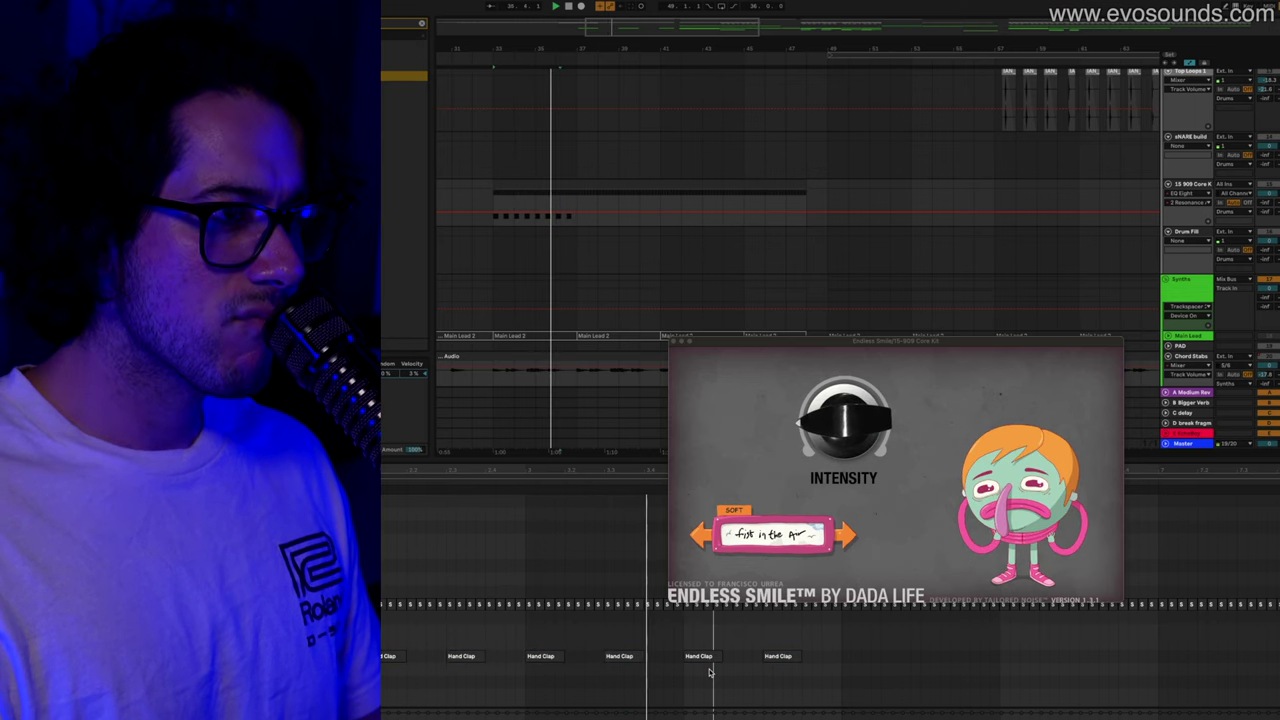
Place a Hand Clap note on bar 5 and duplicate it onto every beat through the end of the snare roll clip
{"action": "left_click", "coordinate": [855, 660]}
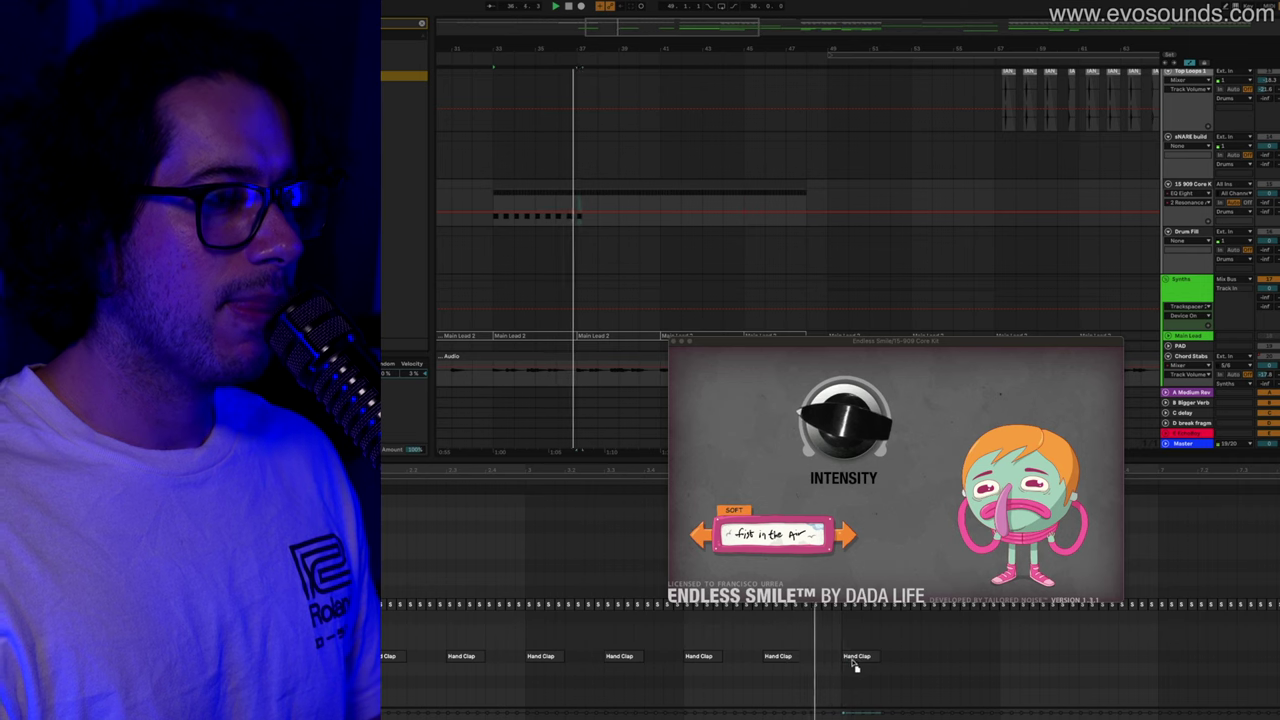
{"action": "key", "text": "ctrl+d"}
{"action": "key", "text": "ctrl+d"}
{"action": "key", "text": "ctrl+d"}
{"action": "key", "text": "ctrl+d"}
{"action": "key", "text": "ctrl+d"}
{"action": "key", "text": "ctrl+d"}
{"action": "key", "text": "ctrl+d"}
{"action": "key", "text": "ctrl+d"}
{"action": "key", "text": "ctrl+d"}
{"action": "key", "text": "ctrl+d"}
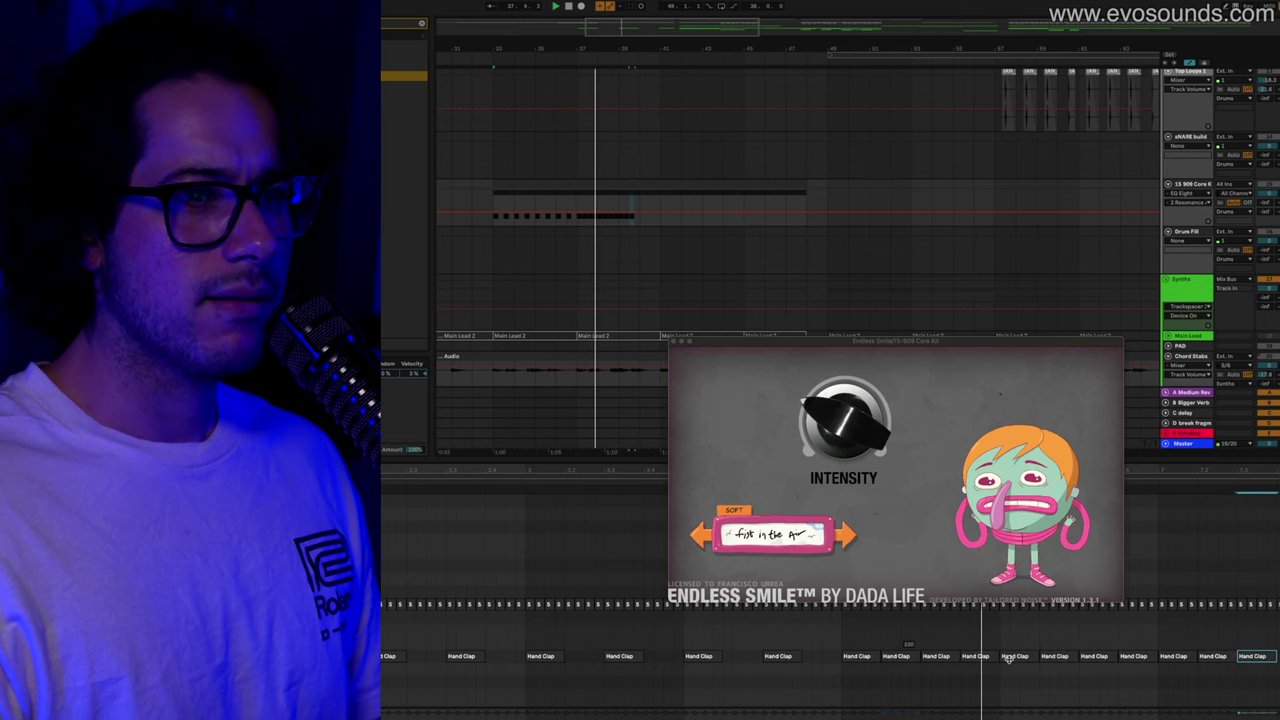
{"action": "key", "text": "ctrl+d"}
{"action": "key", "text": "ctrl+d"}
{"action": "key", "text": "ctrl+d"}
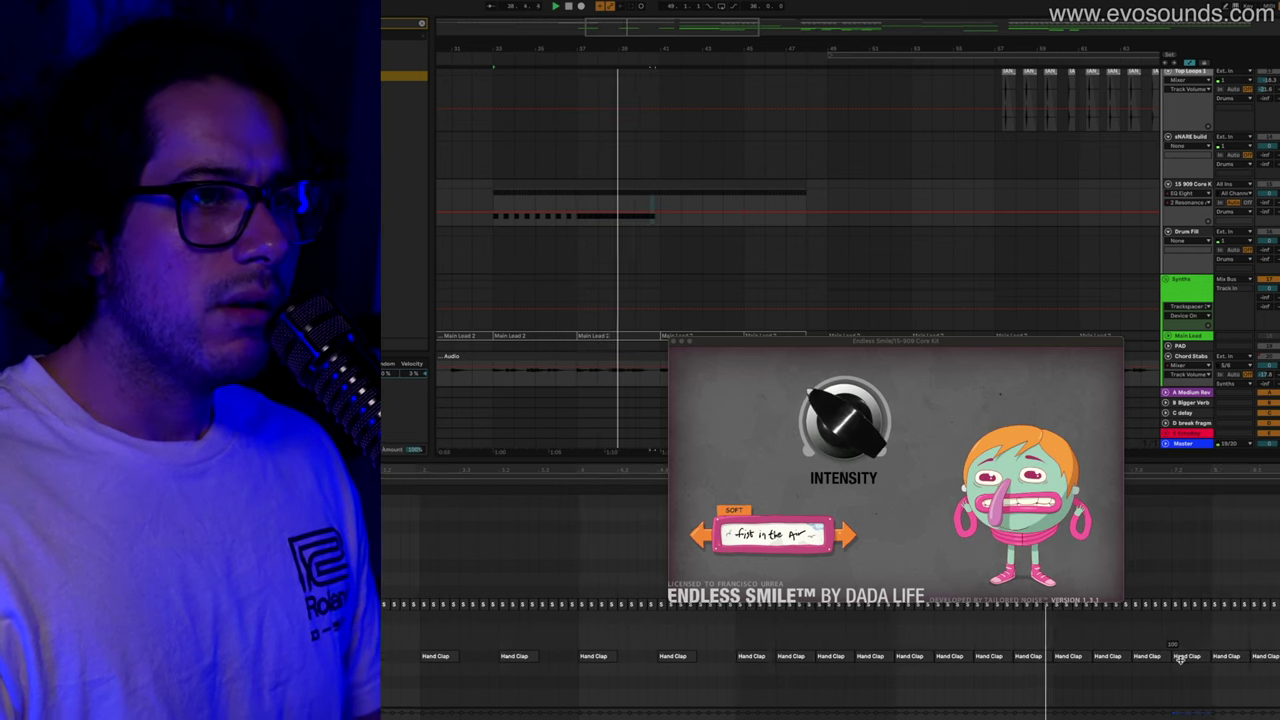
{"action": "key", "text": "ctrl+d"}
{"action": "key", "text": "ctrl+d"}
{"action": "key", "text": "ctrl+d"}
{"action": "key", "text": "ctrl+d"}
{"action": "key", "text": "ctrl+d"}
{"action": "key", "text": "ctrl+d"}
{"action": "key", "text": "ctrl+d"}
{"action": "key", "text": "ctrl+d"}
{"action": "key", "text": "ctrl+d"}
{"action": "key", "text": "ctrl+d"}
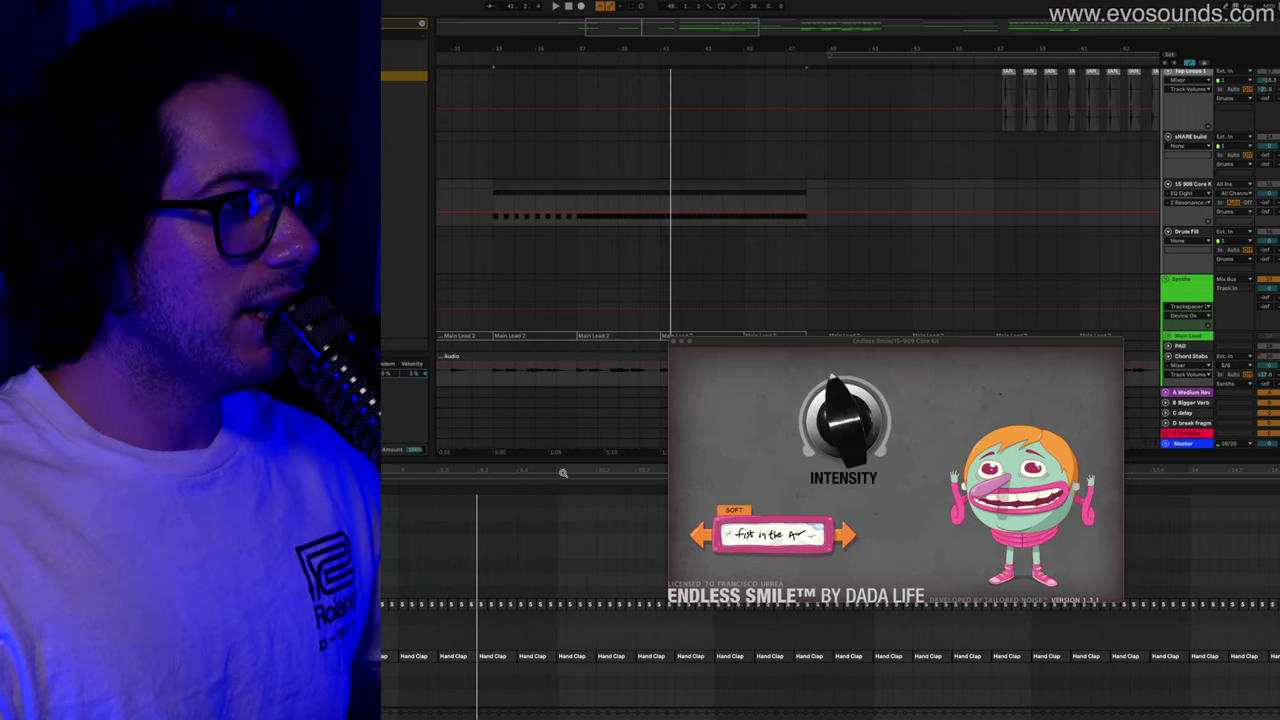
Halve the Hand Clap notes from bar 9 and fill the gaps as eighth notes to the clip's end, then play from bar 40
{"action": "left_click_drag", "start_coordinate": [563, 471], "coordinate": [900, 476]}
{"action": "left_click_drag", "start_coordinate": [810, 686], "coordinate": [900, 652]}
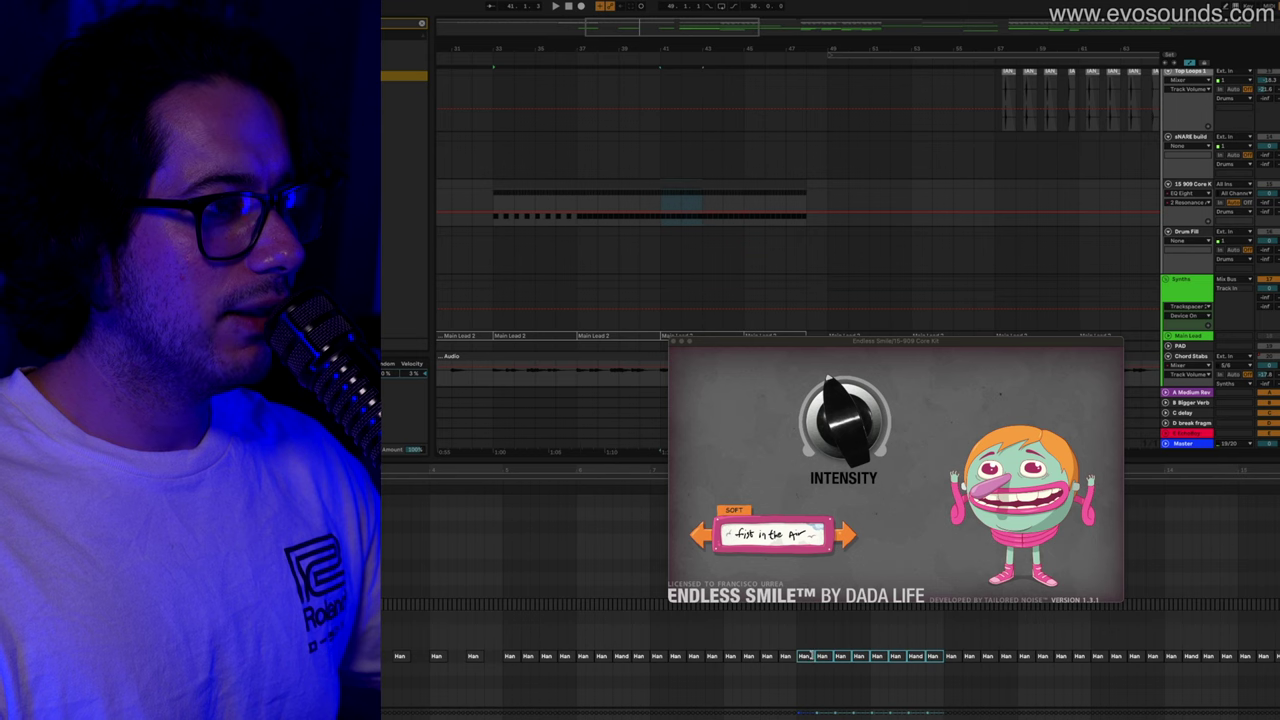
{"action": "left_click_drag", "start_coordinate": [812, 656], "coordinate": [806, 656]}
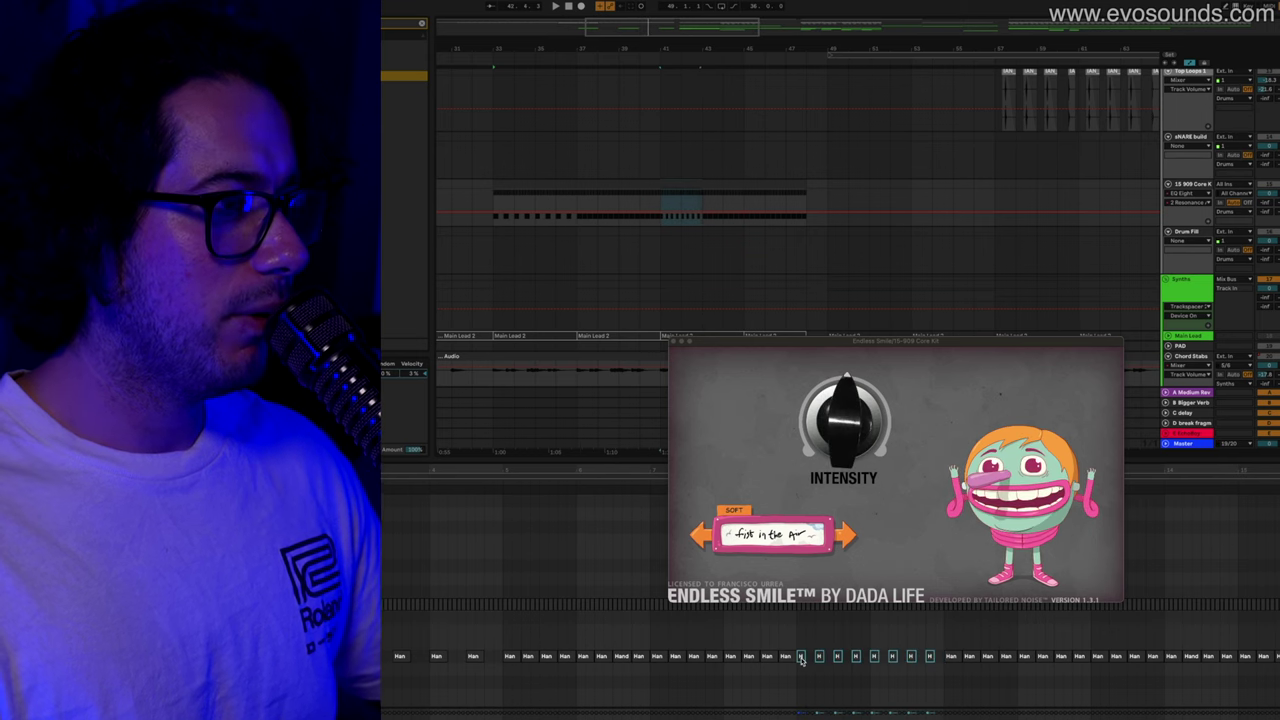
{"action": "left_click", "coordinate": [805, 663]}
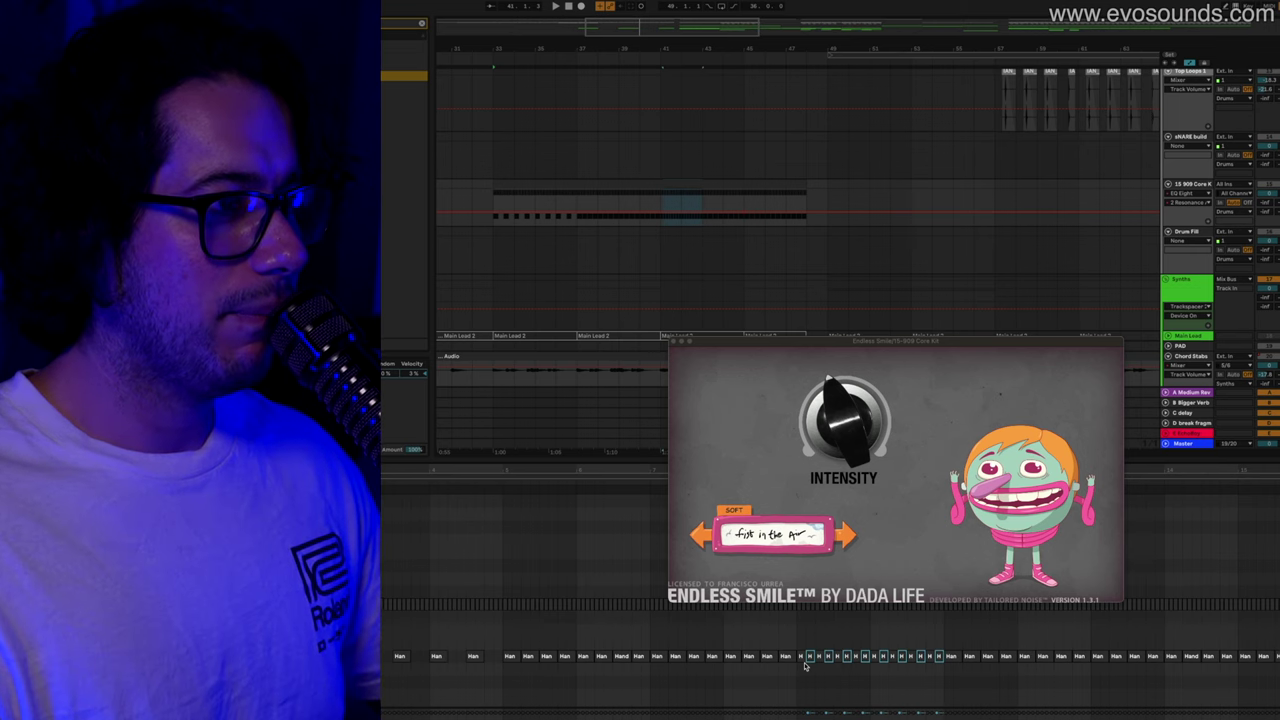
{"action": "left_click_drag", "start_coordinate": [802, 669], "coordinate": [892, 637]}
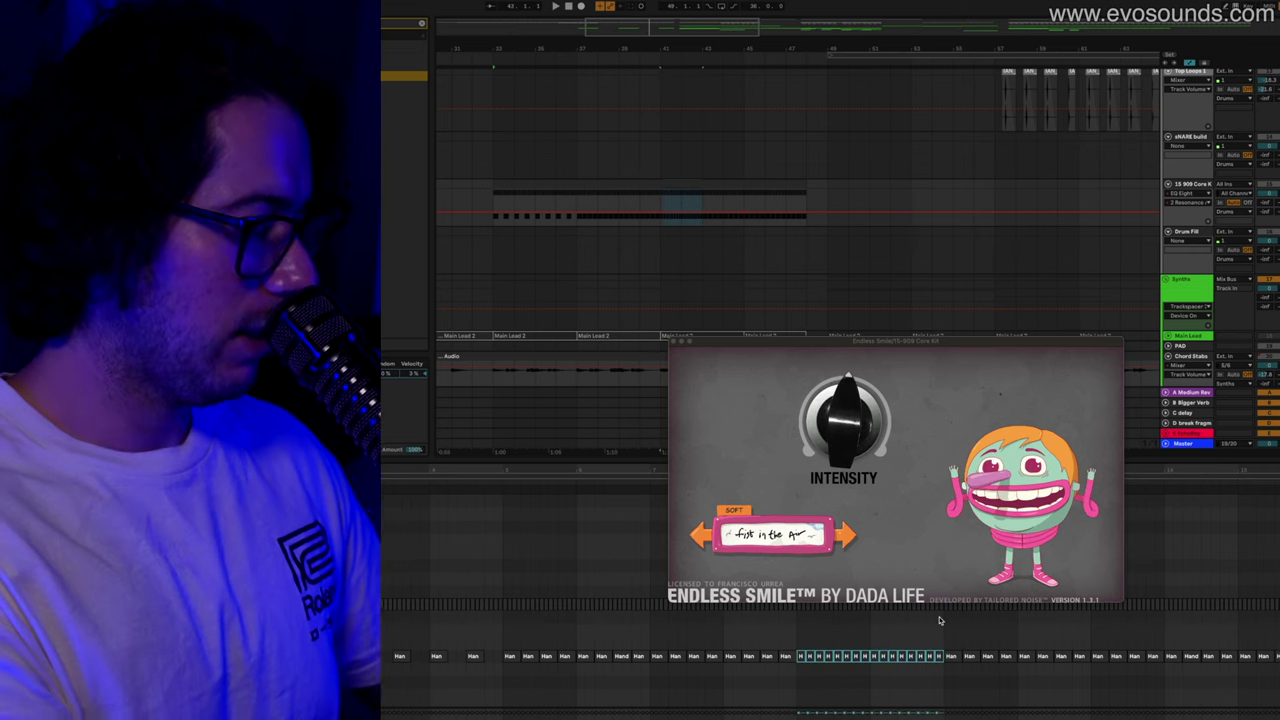
{"action": "key", "text": "space"}
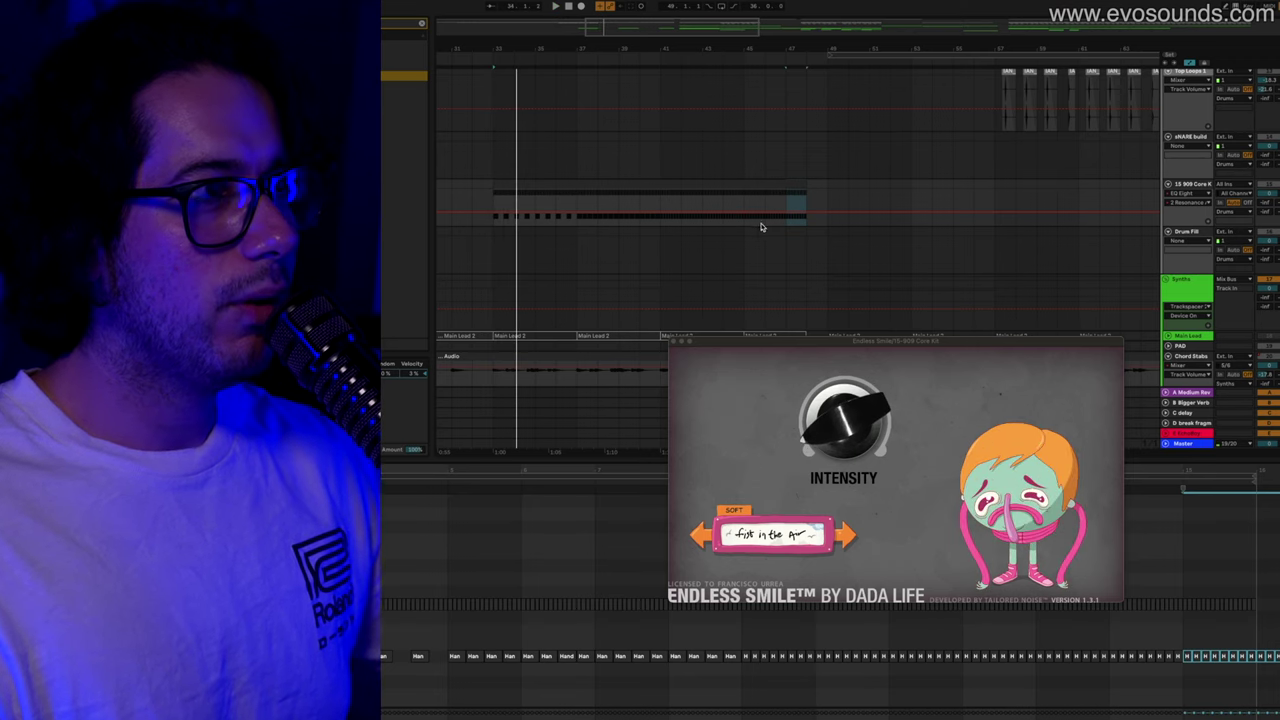
{"action": "left_click", "coordinate": [638, 237]}
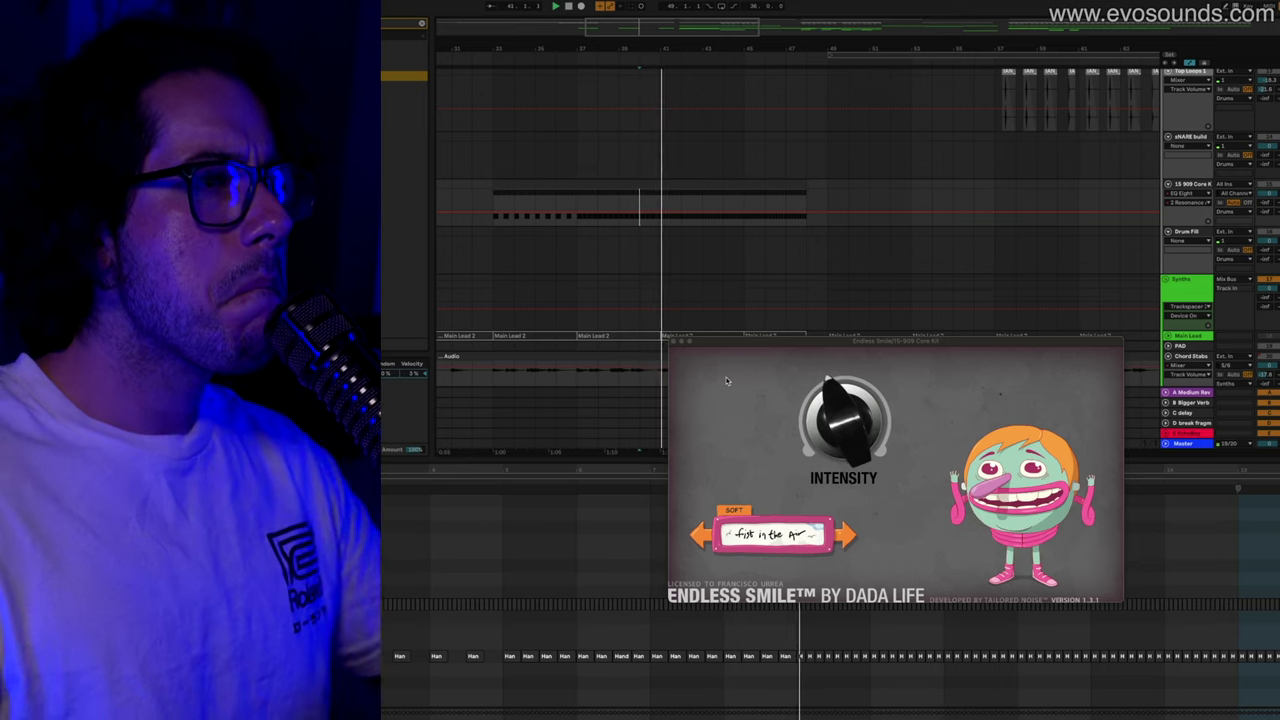
Compress the Hand Clap notes of bars 11 and 12 to half their time and duplicate the sixteenth-note pattern to the clip's end
{"action": "right_click", "coordinate": [993, 656]}
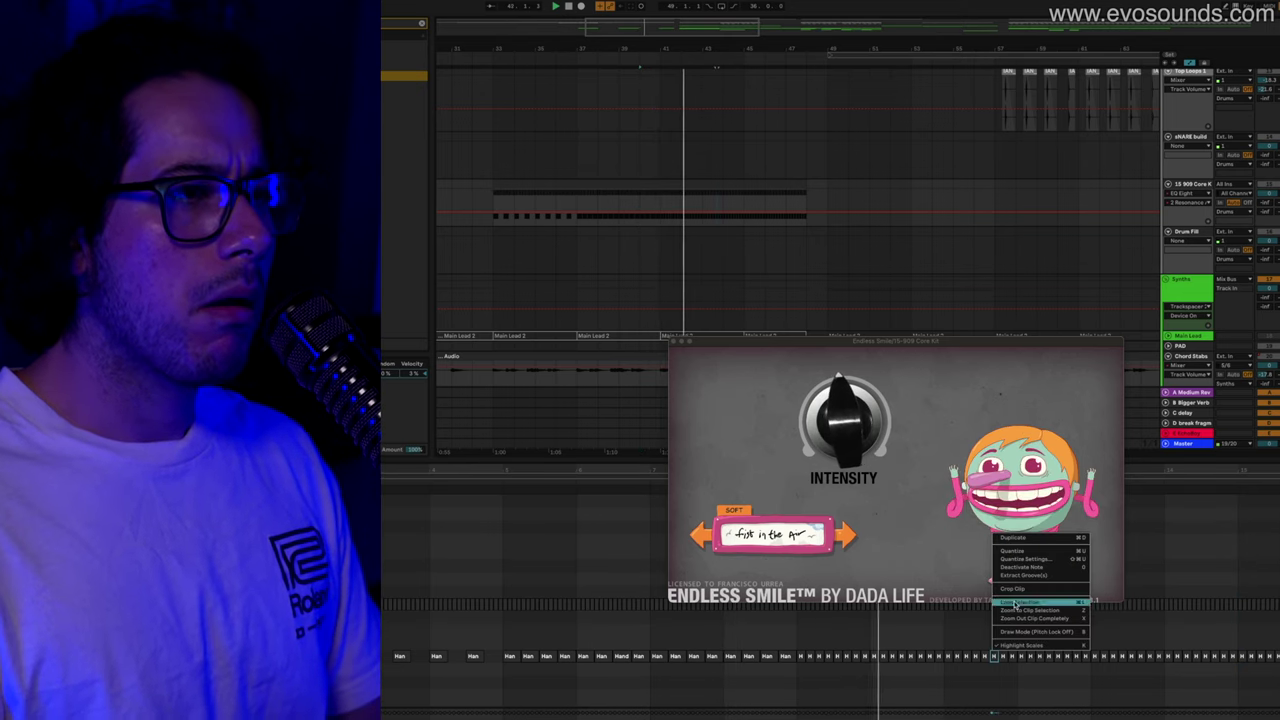
{"action": "left_click", "coordinate": [941, 667]}
{"action": "left_click_drag", "start_coordinate": [940, 667], "coordinate": [1079, 631]}
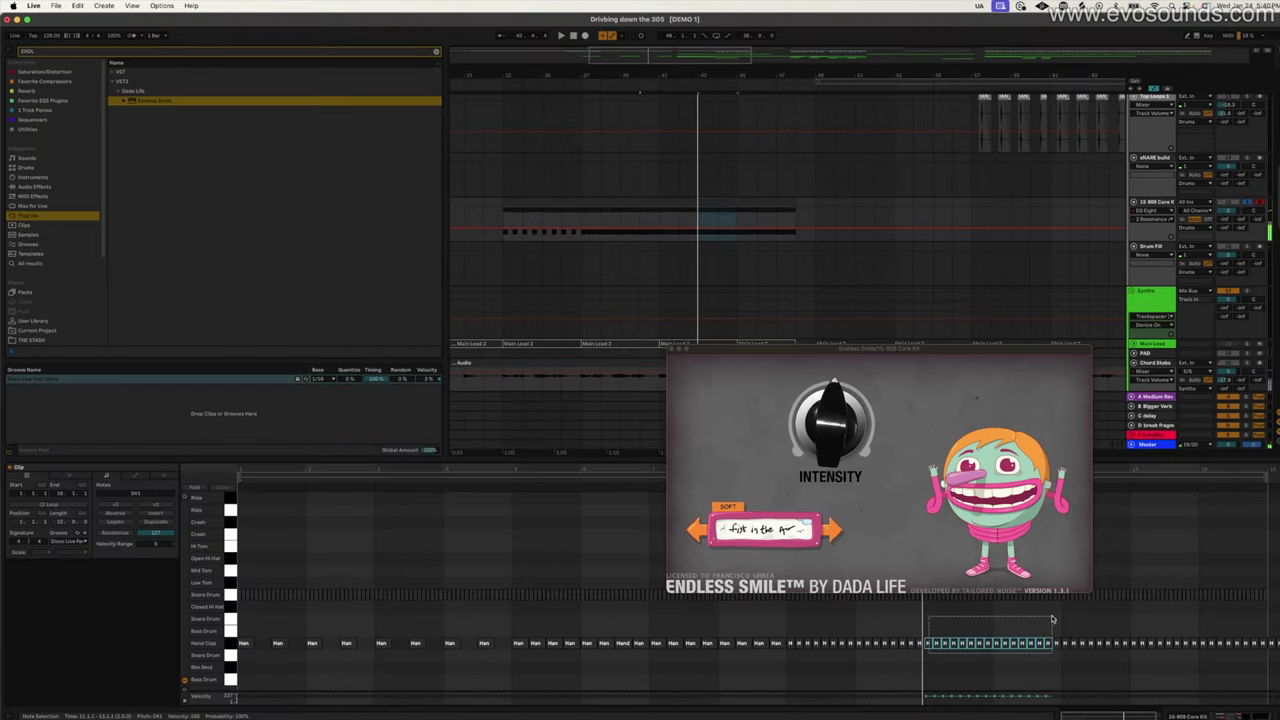
{"action": "left_click", "coordinate": [127, 508]}
{"action": "key", "text": "super+d"}
{"action": "key", "text": "super+d"}
{"action": "key", "text": "super+d"}
{"action": "key", "text": "super+d"}
{"action": "key", "text": "super+d"}
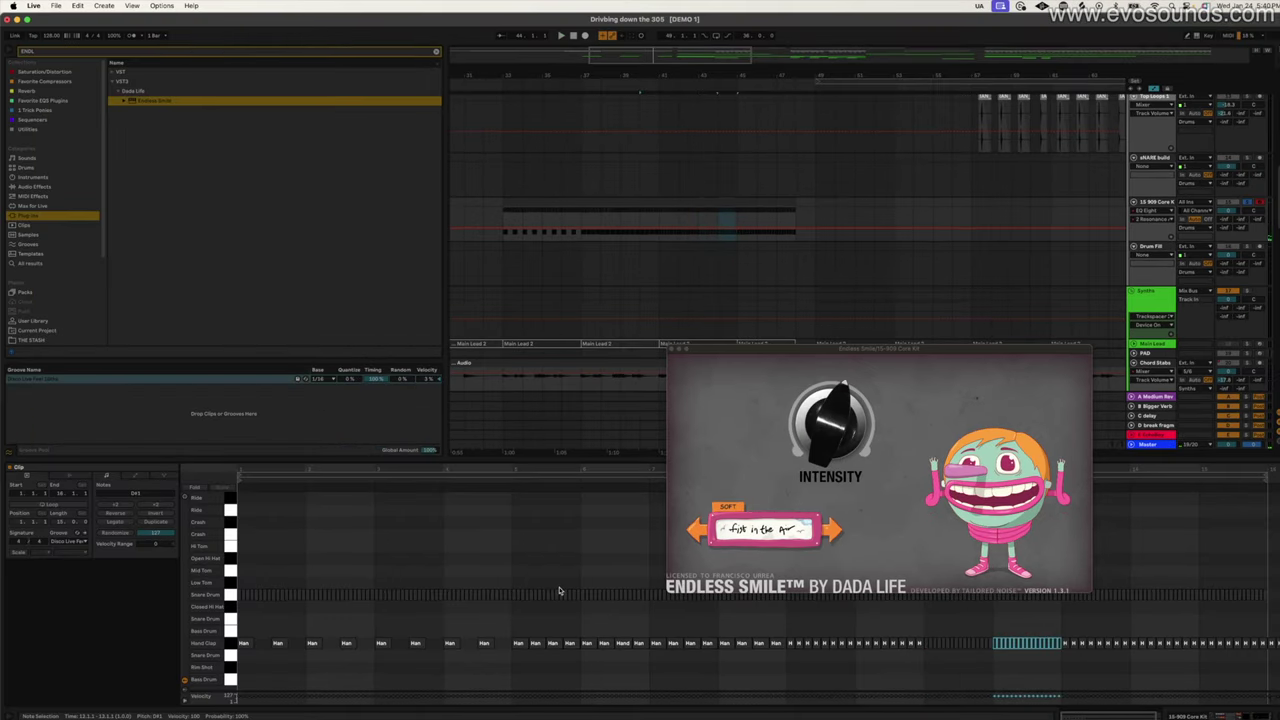
Play the build past the end of the snare roll clip to check the accelerating claps
{"action": "key", "text": "space"}
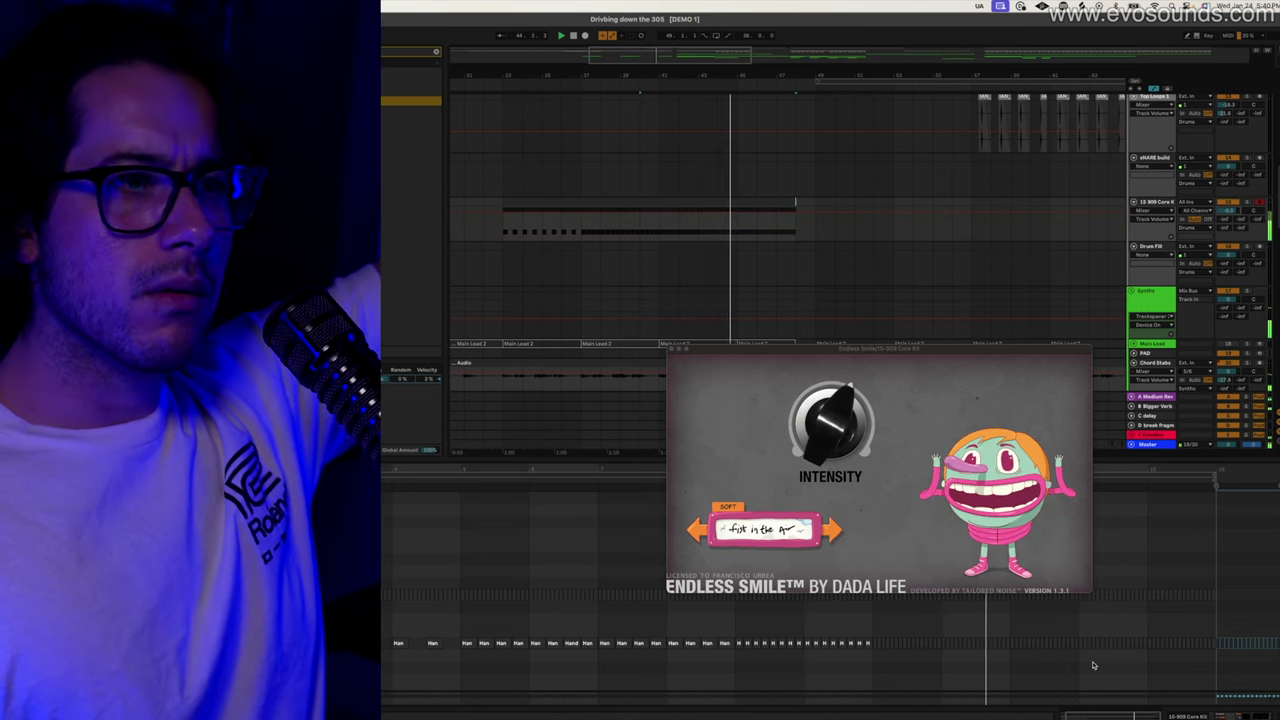
{"action": "left_click_drag", "start_coordinate": [1082, 667], "coordinate": [1240, 554]}
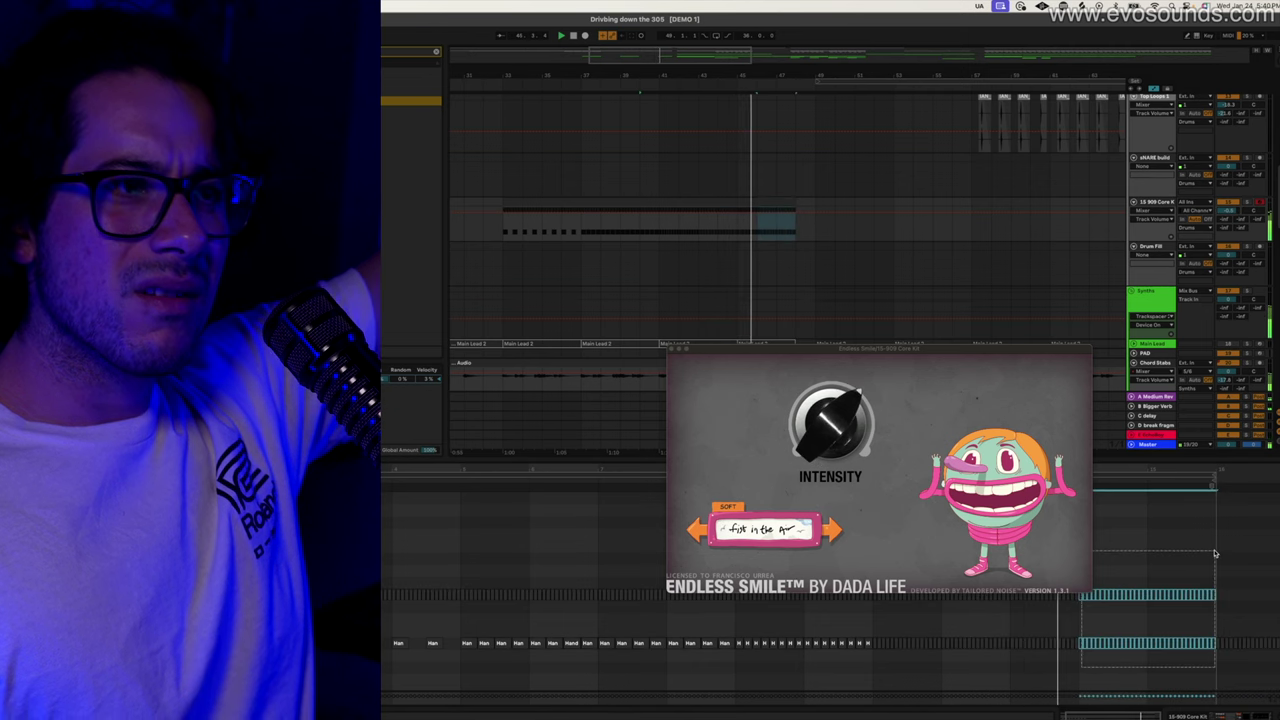
{"action": "left_click", "coordinate": [795, 209]}
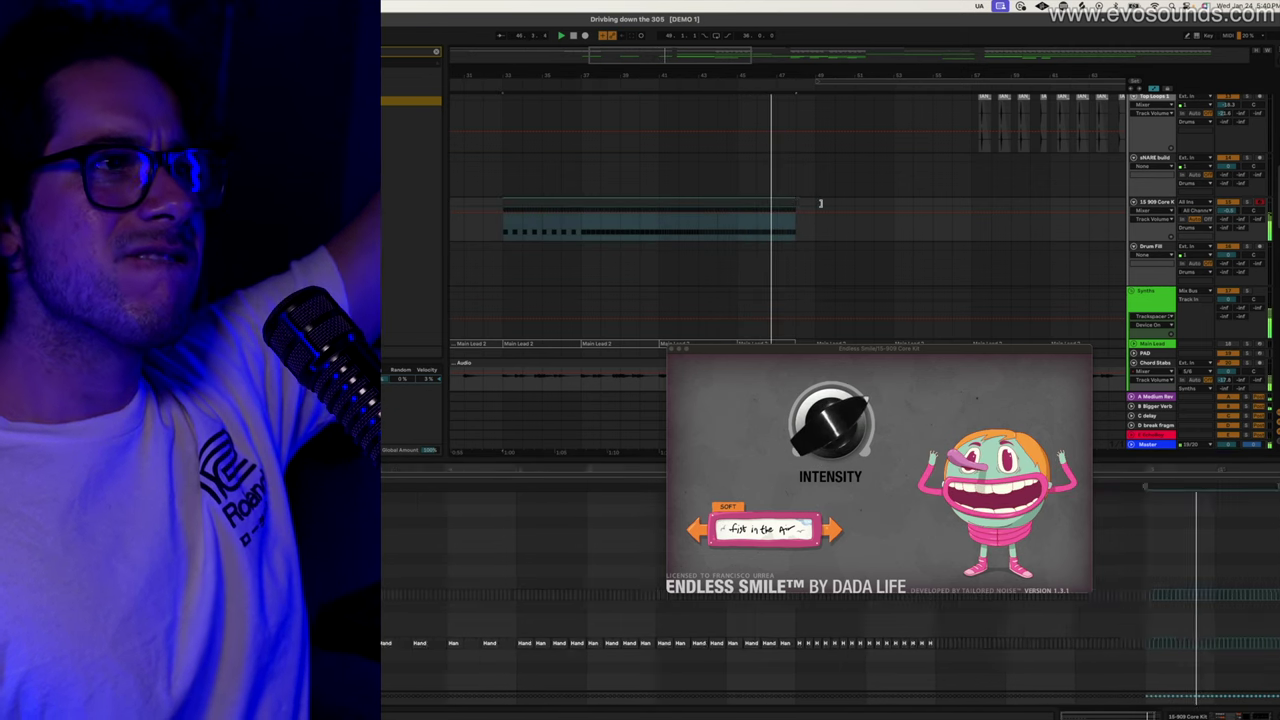
{"action": "left_click_drag", "start_coordinate": [804, 212], "coordinate": [797, 213]}
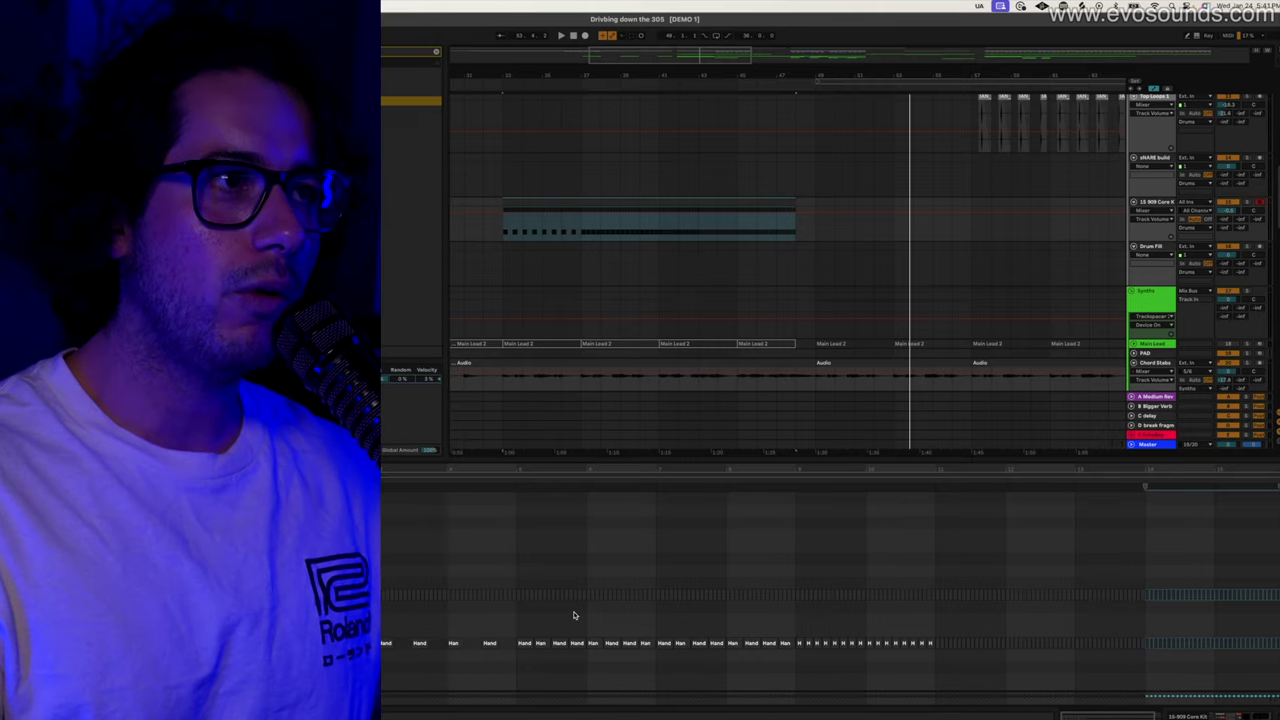
Review the 909 Core Kit track's device chain and the snare roll clip in the arrangement
{"action": "double_click", "coordinate": [1166, 204]}
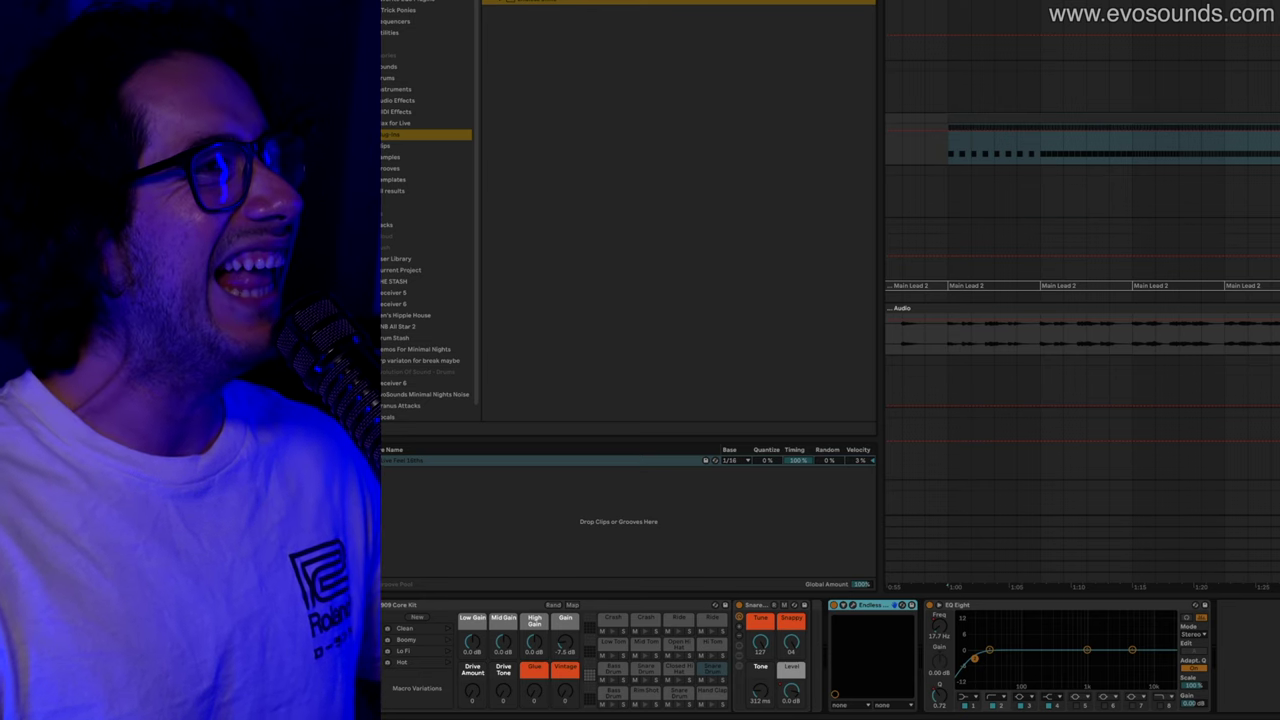
{"action": "left_click_drag", "start_coordinate": [1160, 40], "coordinate": [1204, 40]}
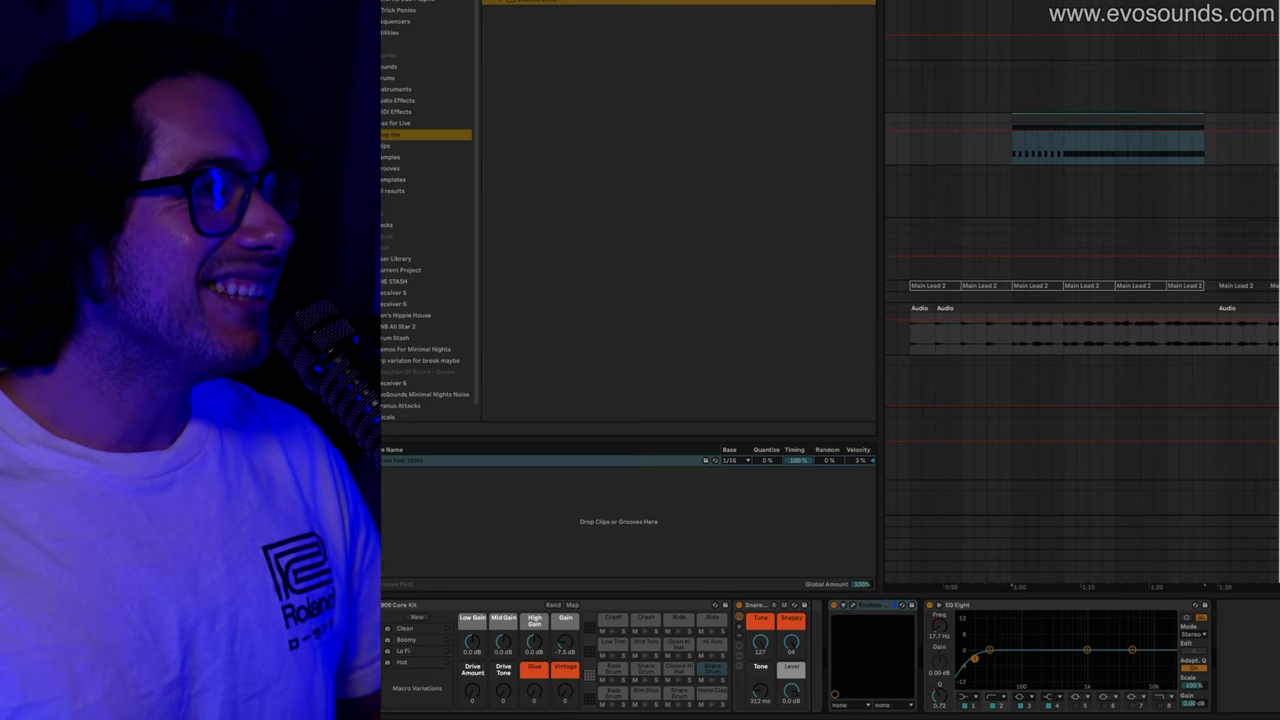
{"action": "left_click", "coordinate": [1162, 183]}
{"action": "left_click", "coordinate": [1106, 157]}
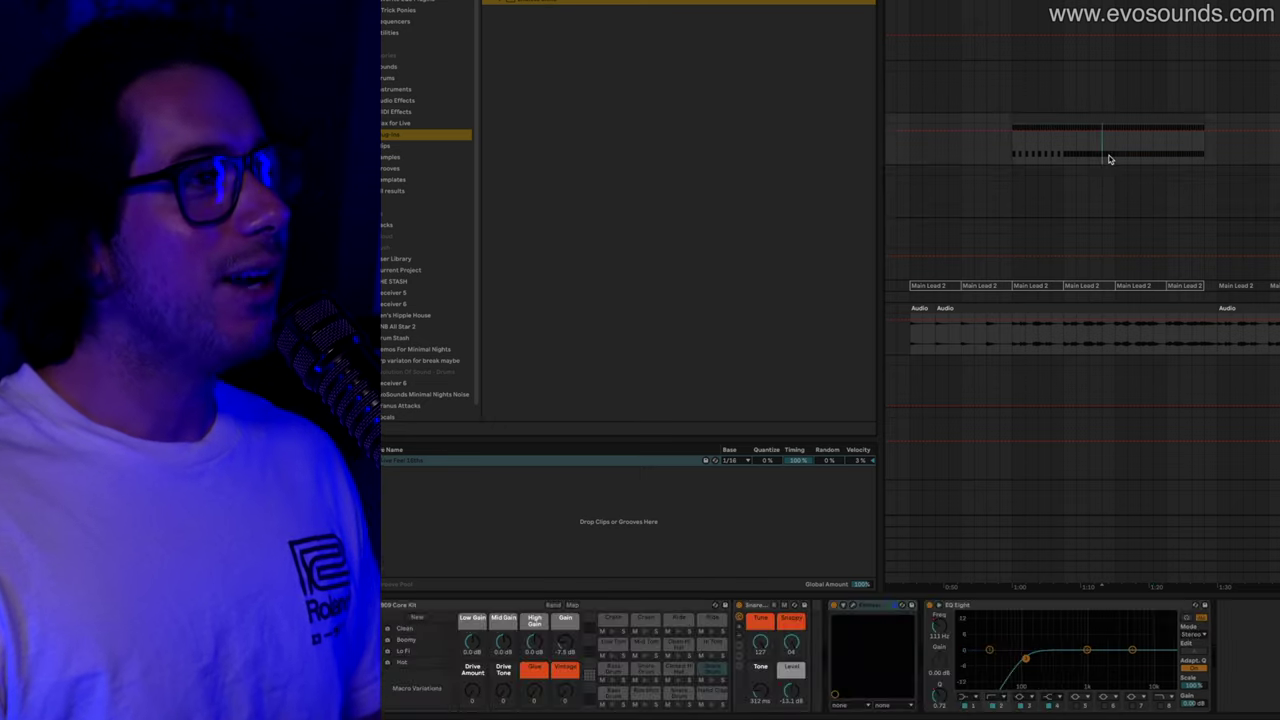
Move all Hand Clap notes in the snare roll clip up four rows onto the Snare Drum row holding the roll
{"action": "double_click", "coordinate": [1083, 122]}
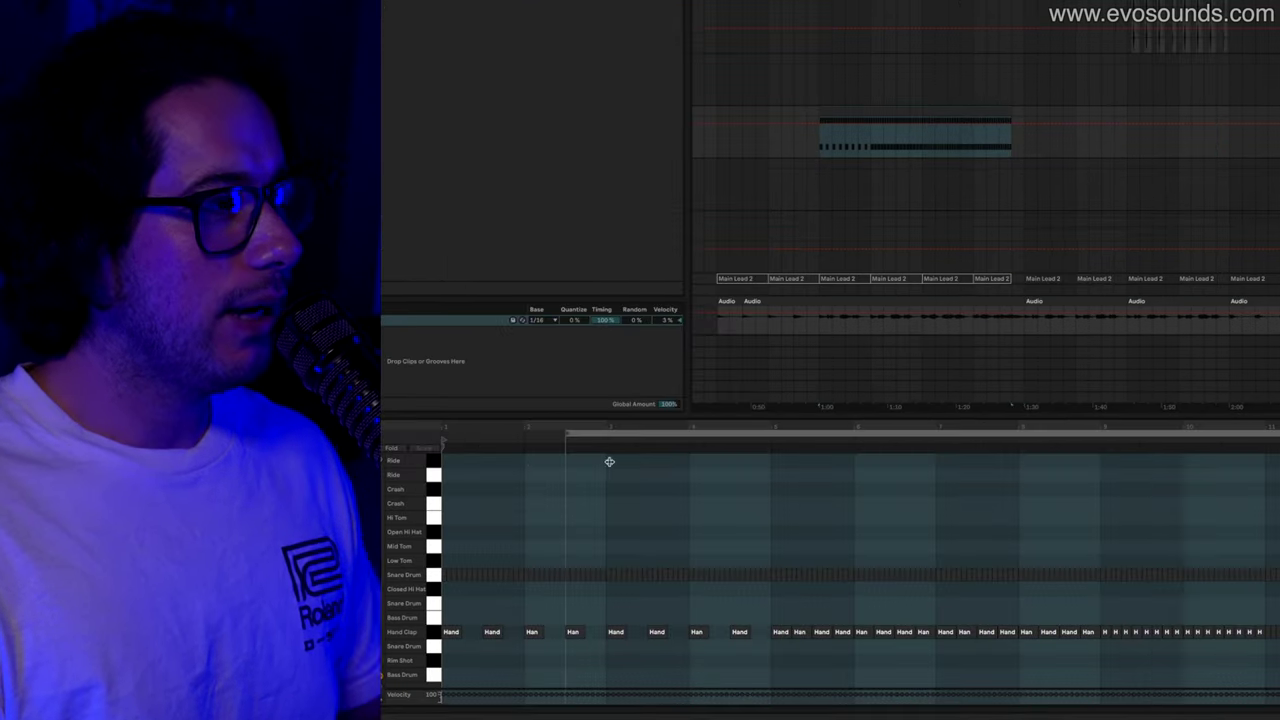
{"action": "left_click", "coordinate": [461, 445]}
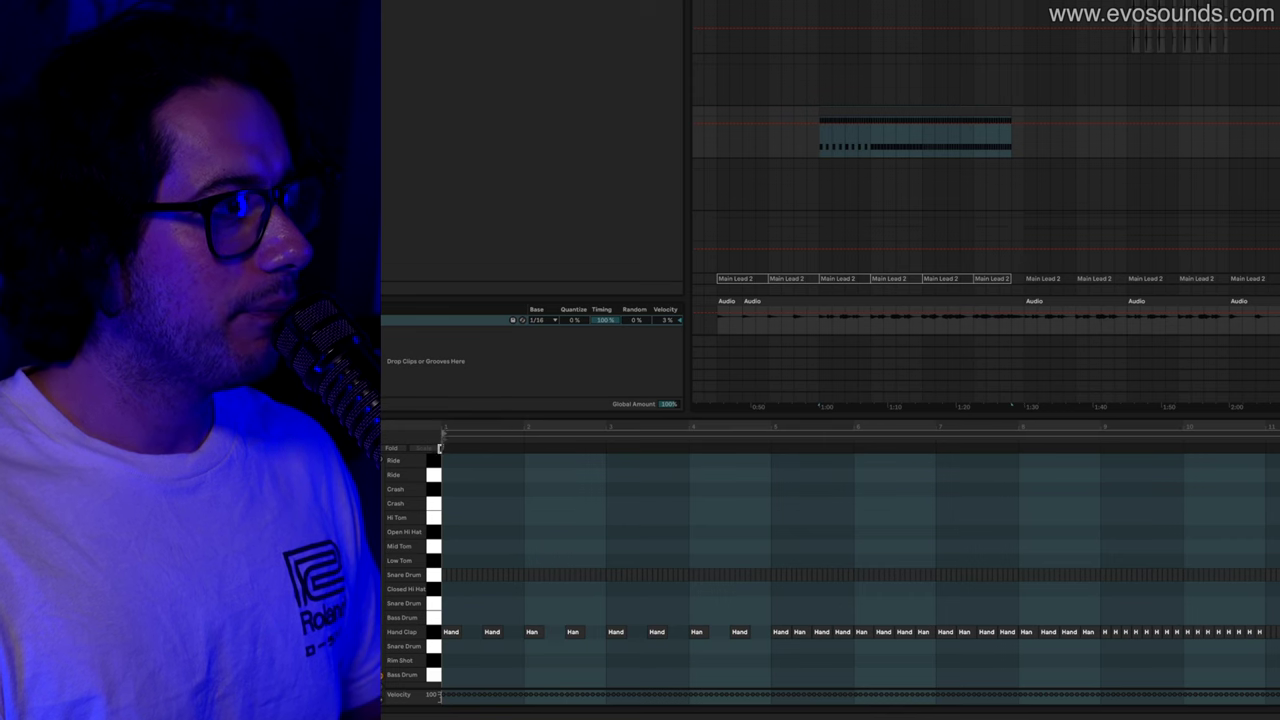
{"action": "left_click_drag", "start_coordinate": [453, 429], "coordinate": [453, 458]}
{"action": "left_click_drag", "start_coordinate": [458, 658], "coordinate": [1279, 604]}
{"action": "left_click", "coordinate": [1155, 434]}
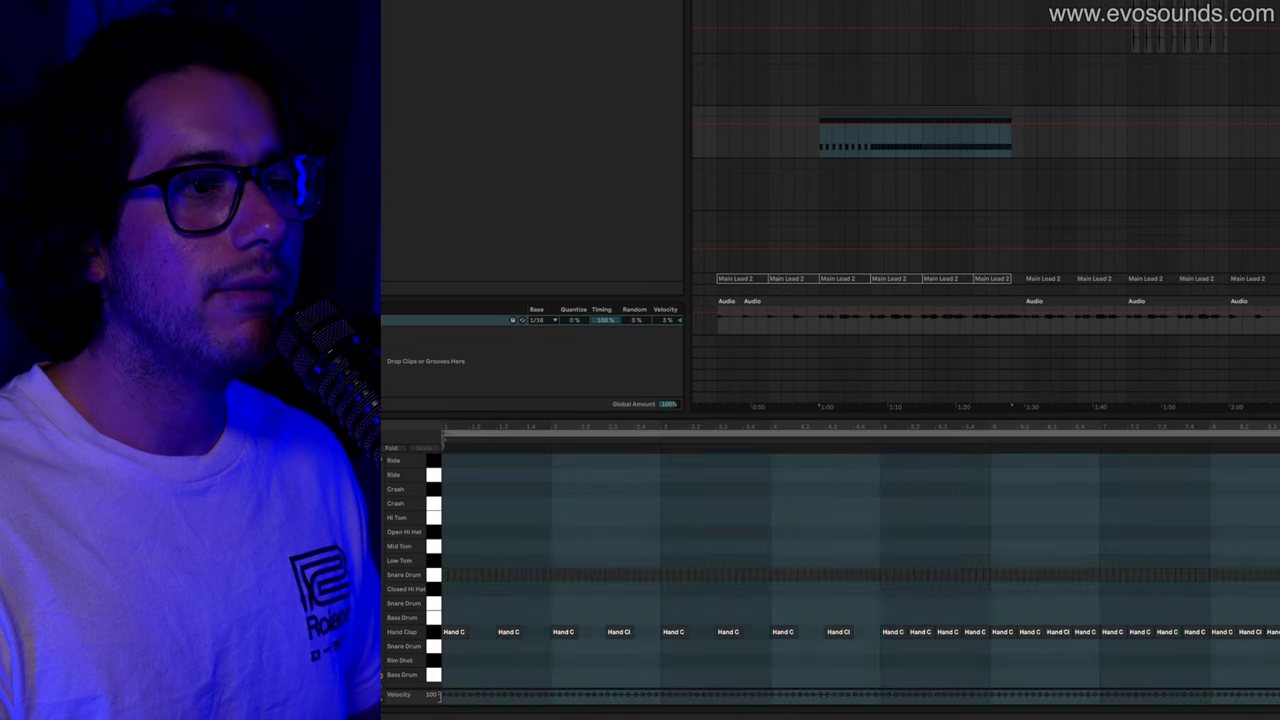
{"action": "left_click_drag", "start_coordinate": [1155, 427], "coordinate": [1155, 422]}
{"action": "key", "text": "ctrl+a"}
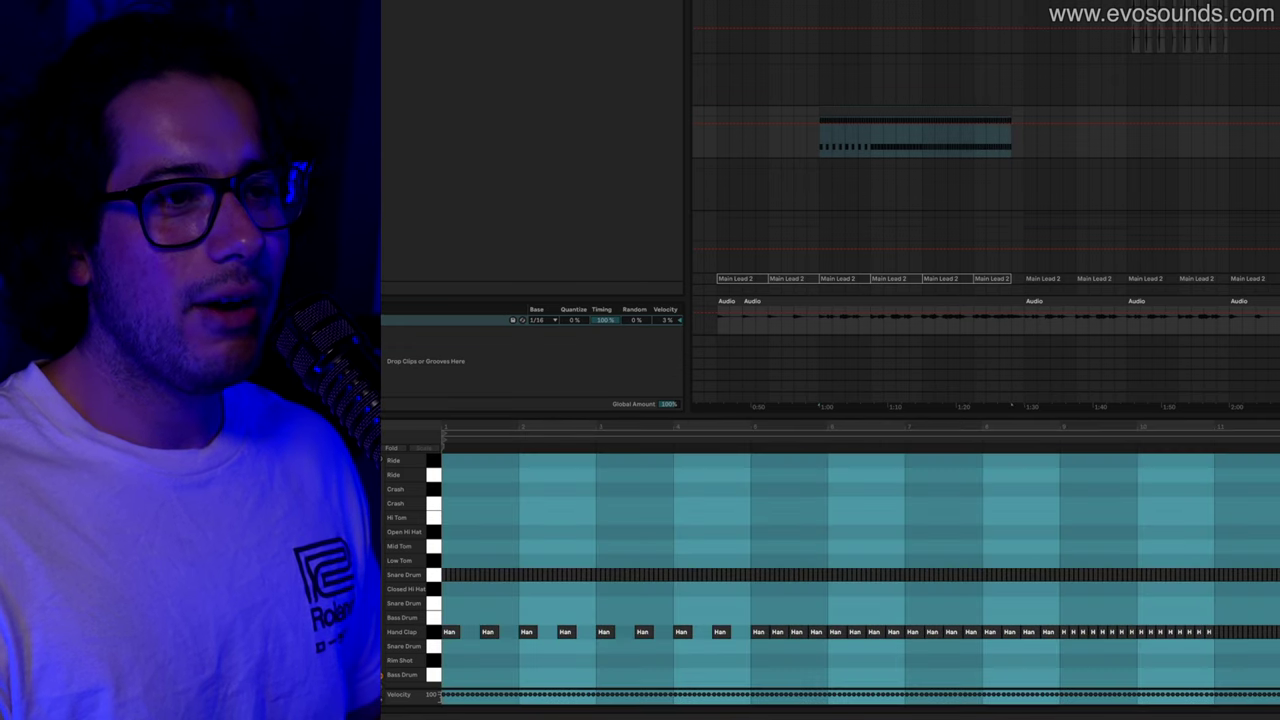
{"action": "left_click", "coordinate": [1155, 632]}
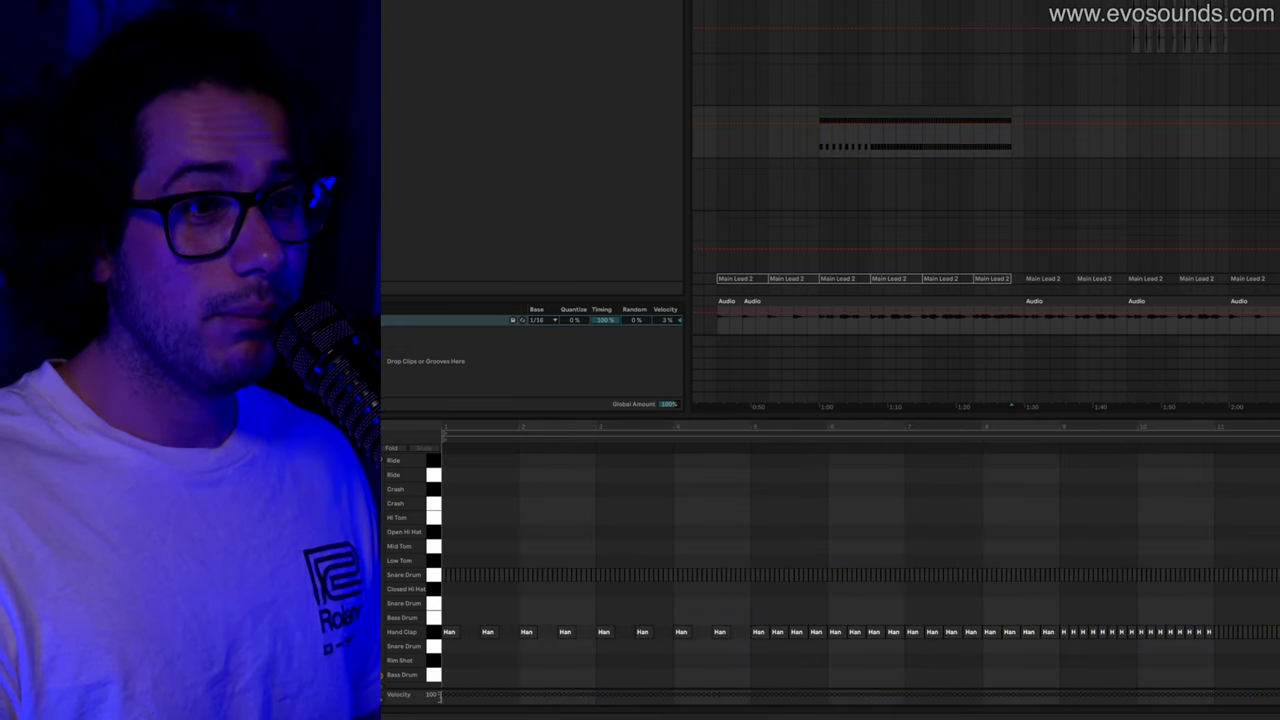
{"action": "left_click_drag", "start_coordinate": [1275, 645], "coordinate": [445, 610]}
{"action": "key", "text": "Up"}
{"action": "key", "text": "Up"}
{"action": "key", "text": "Up"}
{"action": "key", "text": "Up"}
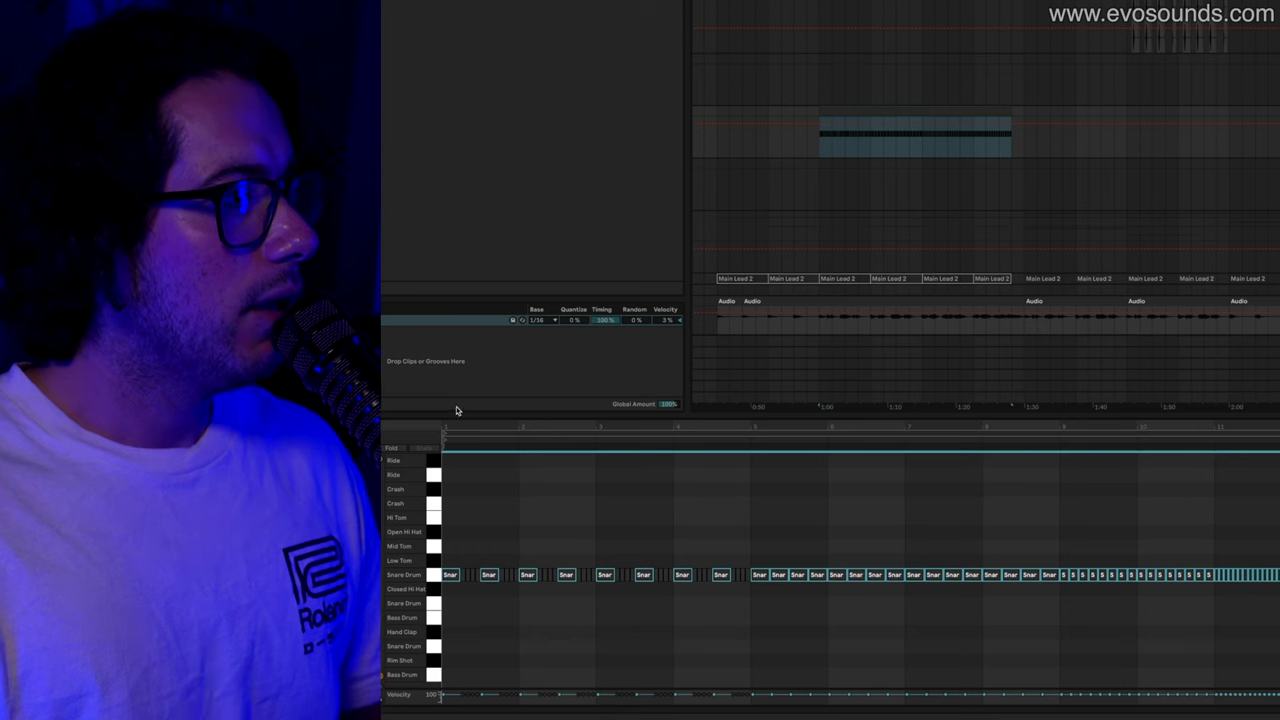
Play the snare roll clip from its start to hear the clap pattern on the Snare Drum row
{"action": "key", "text": "space"}
{"action": "left_click_drag", "start_coordinate": [459, 433], "coordinate": [515, 440]}
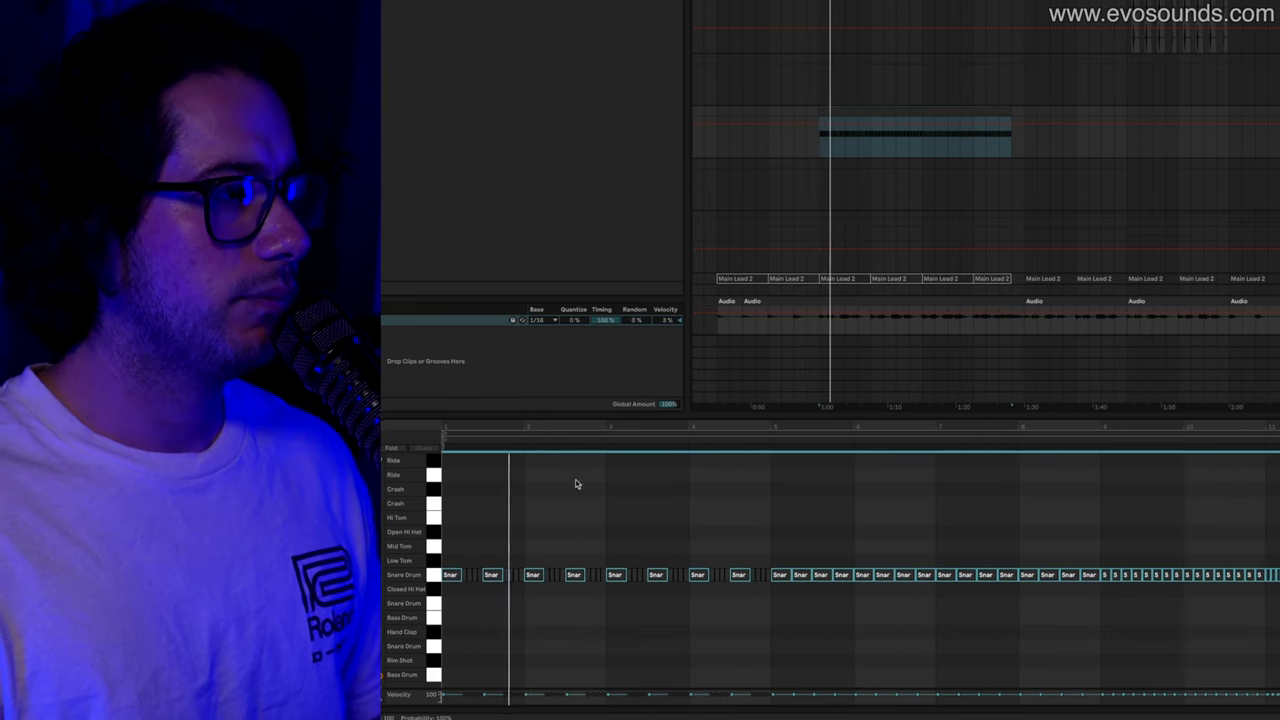
{"action": "left_click", "coordinate": [523, 605]}
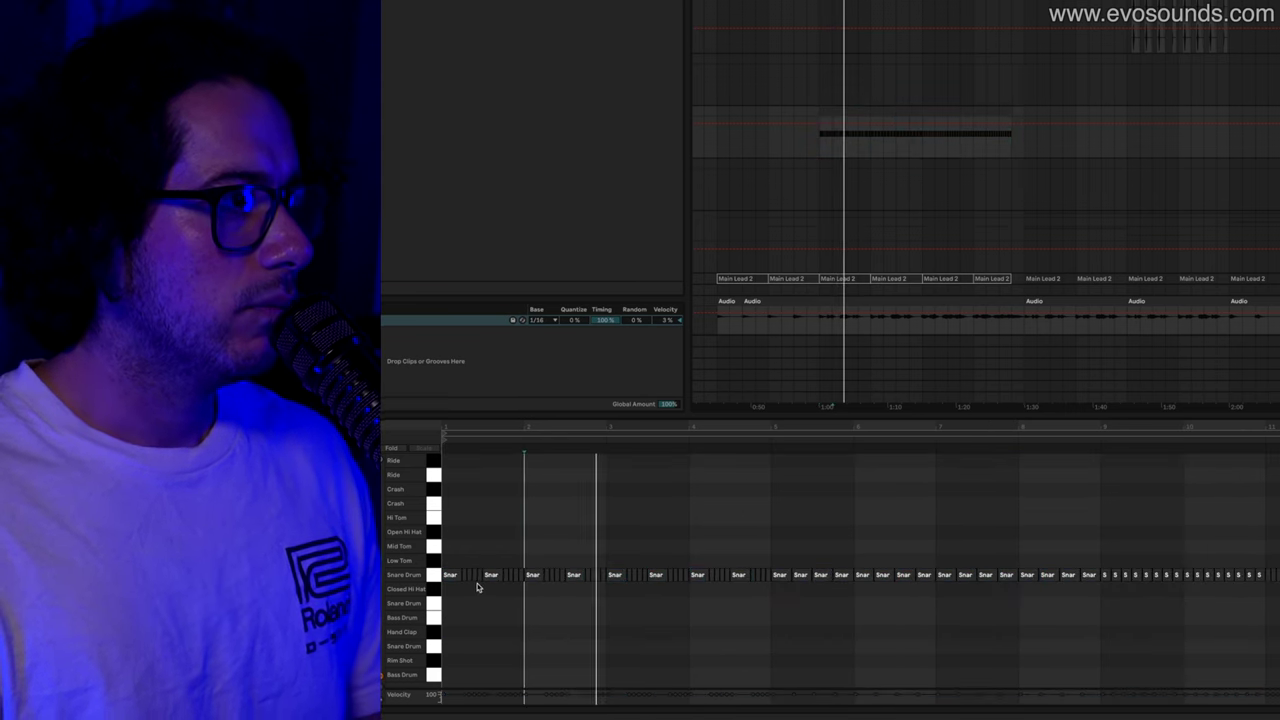